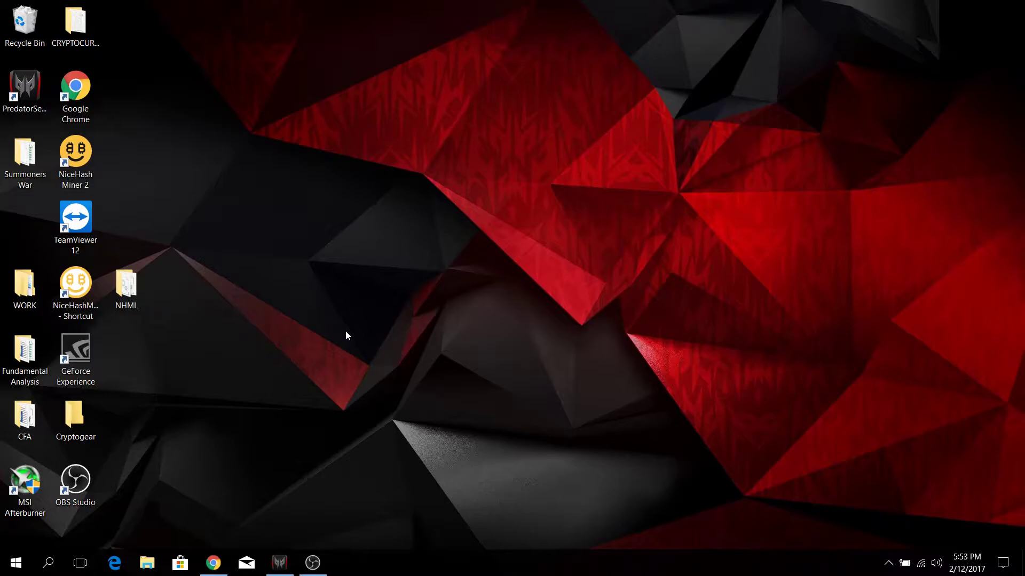
Step: Bring up the web browser and search the web for "msi afterburner"
{"action": "left_click", "coordinate": [212, 562]}
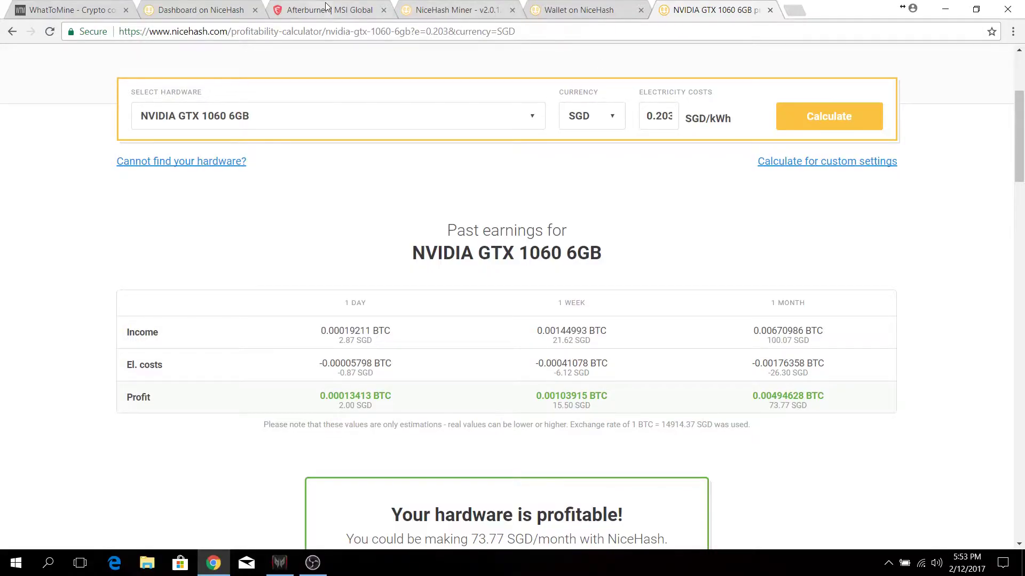
{"action": "left_click", "coordinate": [325, 9]}
{"action": "scroll", "coordinate": [373, 204], "scroll_direction": "up", "scroll_amount": 3}
{"action": "left_click", "coordinate": [261, 33]}
{"action": "type", "text": "msi afterbun"}
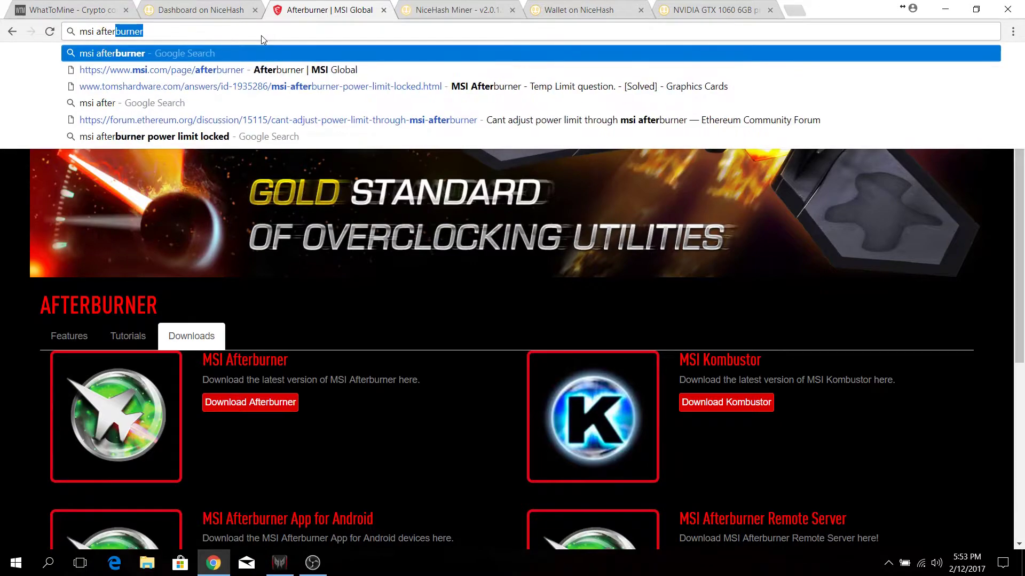
{"action": "type", "text": "rner"}
{"action": "key", "text": "Return"}
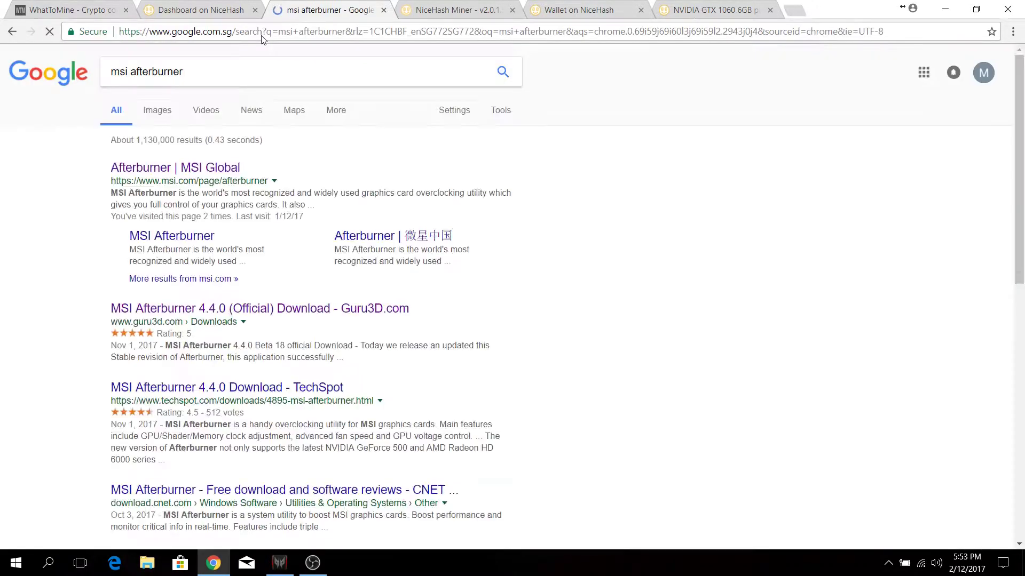
Step: Open the official MSI Global Afterburner page from the search results and show its available downloads
{"action": "left_click", "coordinate": [180, 167]}
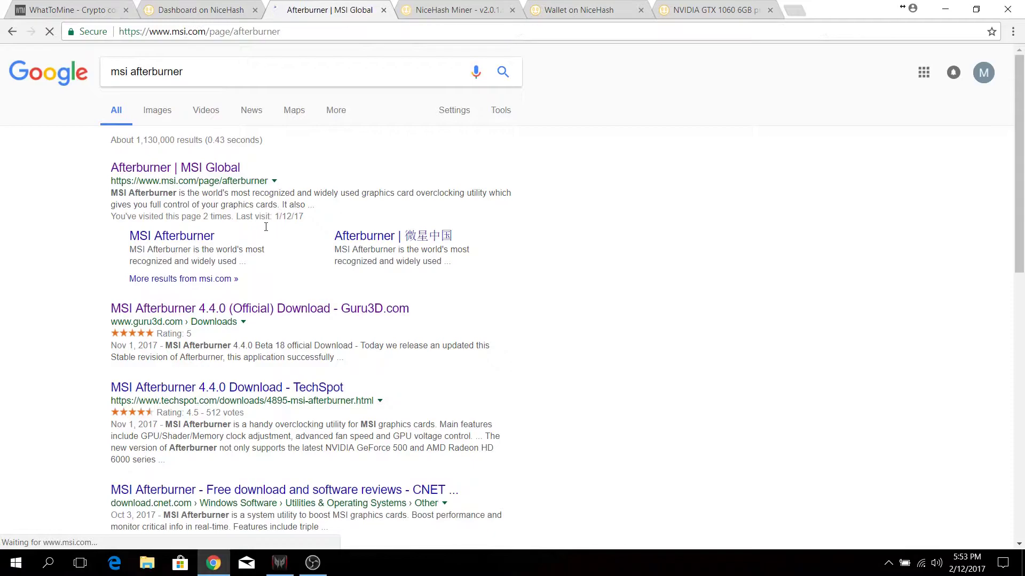
{"action": "scroll", "coordinate": [349, 236], "scroll_direction": "down", "scroll_amount": 4}
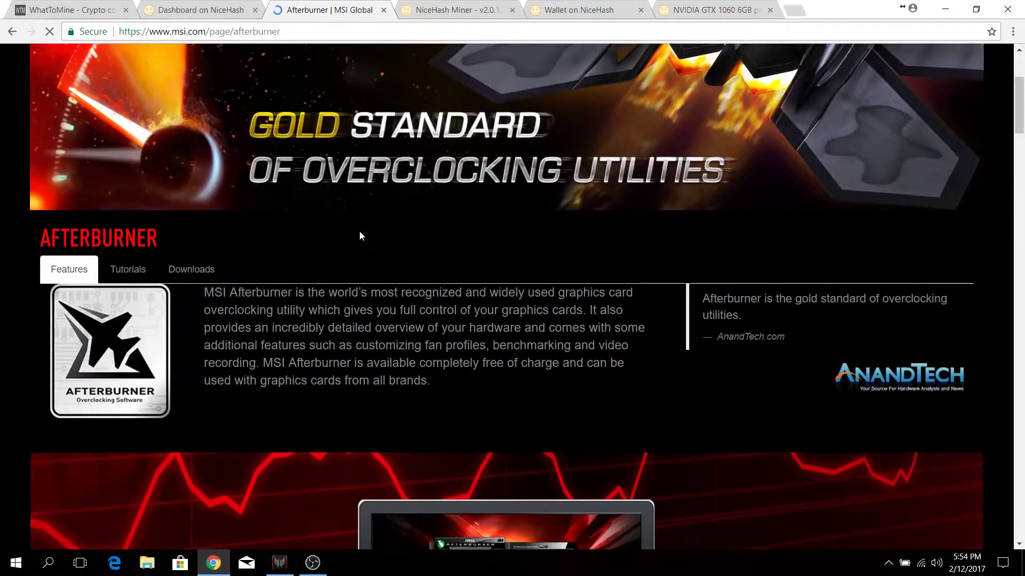
{"action": "scroll", "coordinate": [361, 229], "scroll_direction": "down", "scroll_amount": 1}
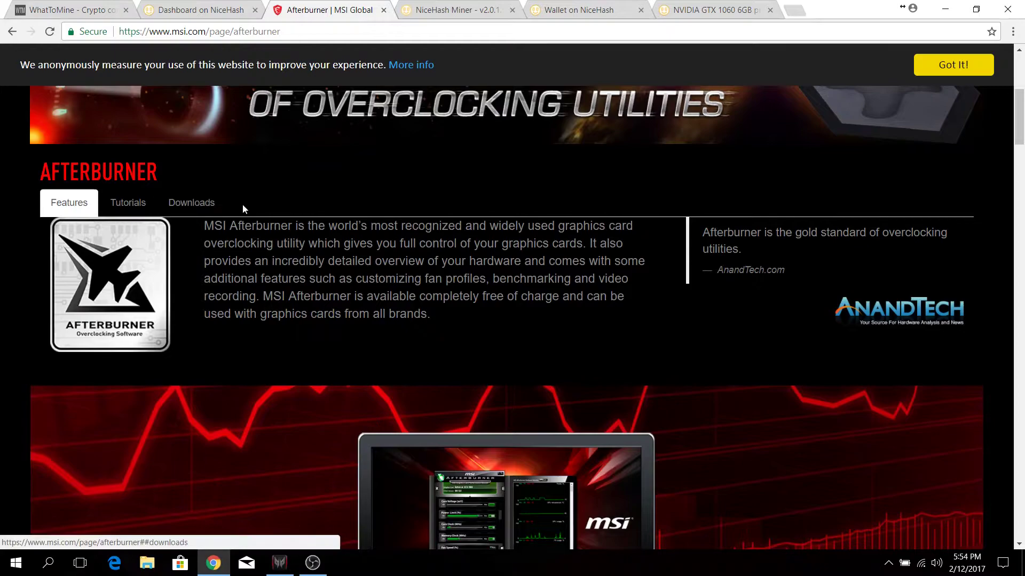
{"action": "left_click", "coordinate": [208, 202]}
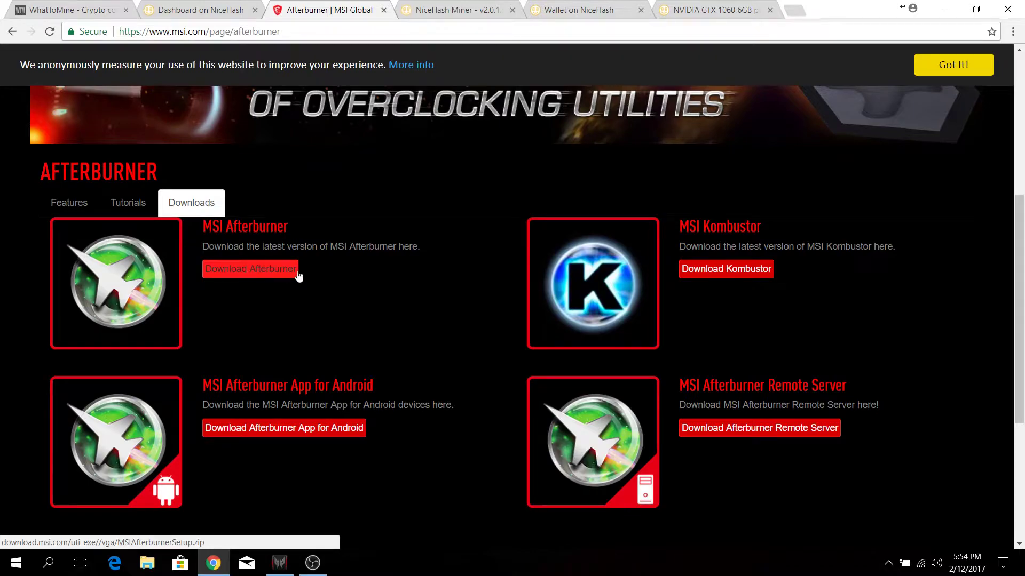
Step: Minimize the browser and launch MSI Afterburner from the desktop
{"action": "left_click", "coordinate": [945, 8]}
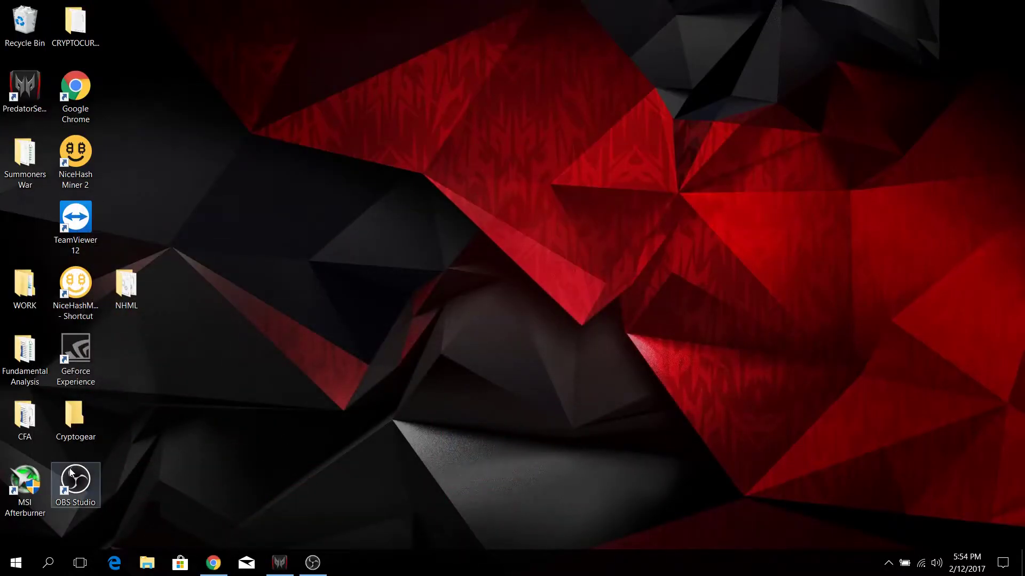
{"action": "double_click", "coordinate": [19, 484]}
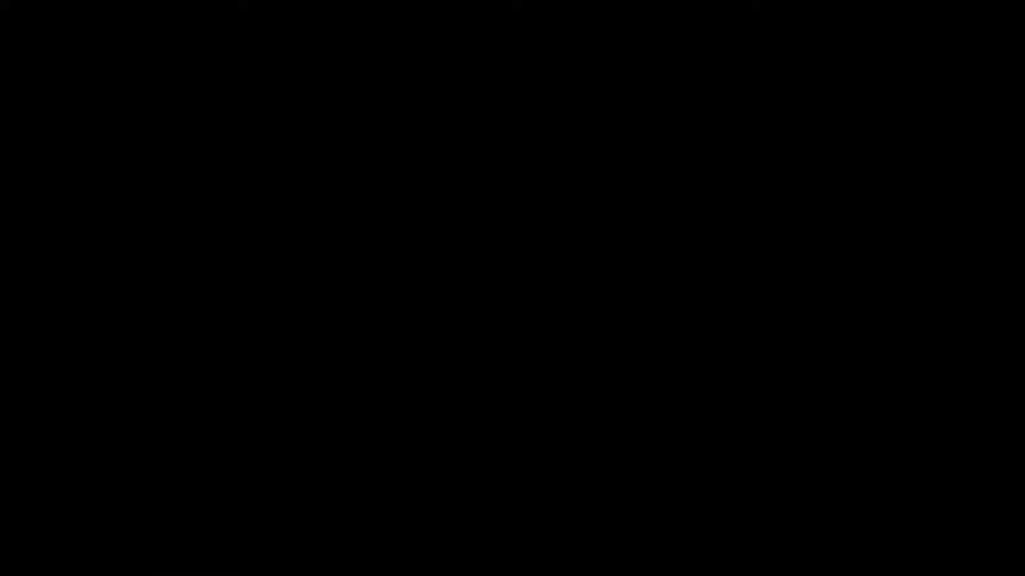
{"action": "left_click", "coordinate": [889, 562]}
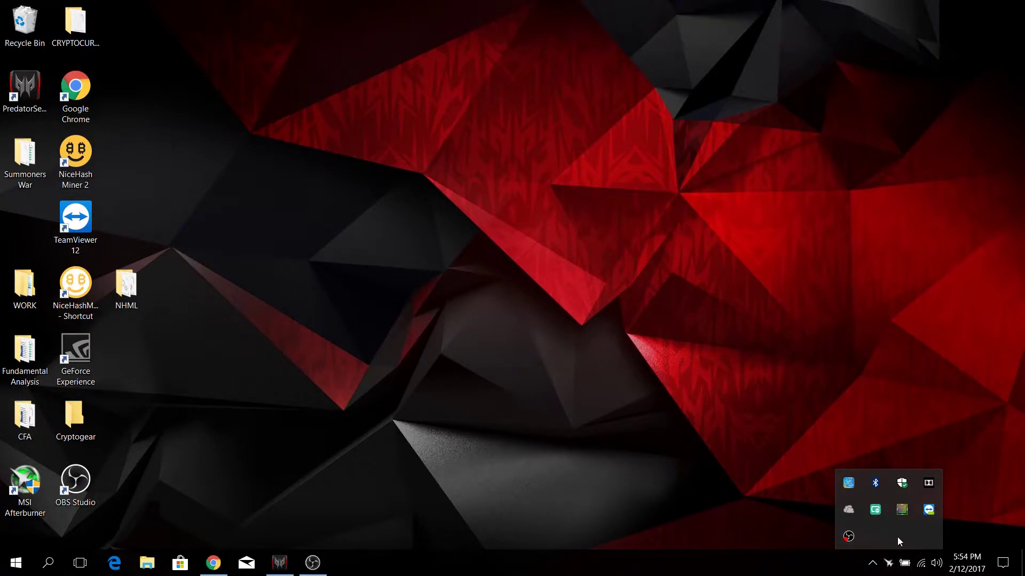
{"action": "left_click", "coordinate": [888, 561]}
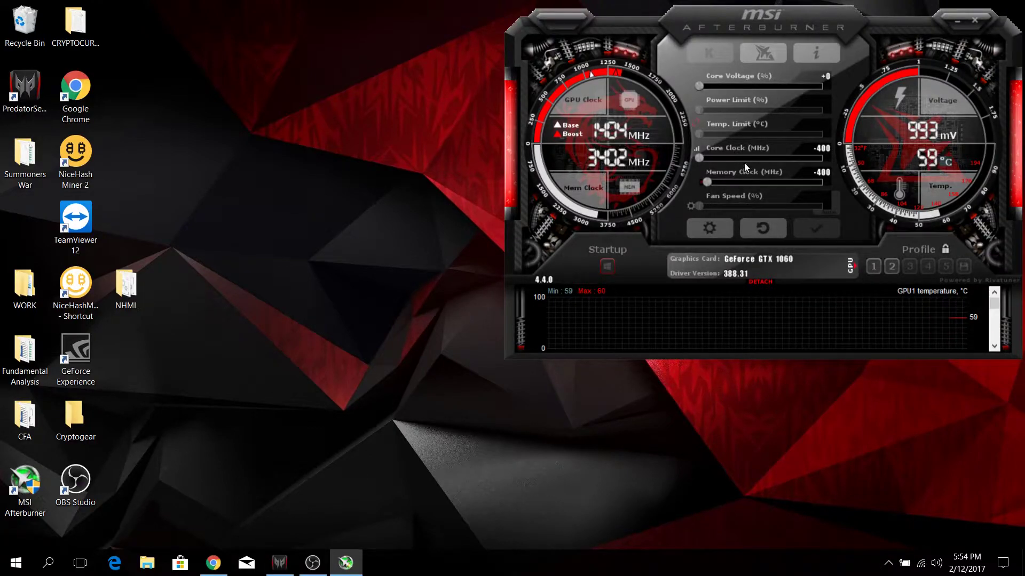
{"action": "mouse_move", "coordinate": [743, 183]}
Step: Return to the browser, search the web for "nicehash miner" and open the official NiceHash Miner download page
{"action": "left_click", "coordinate": [213, 563]}
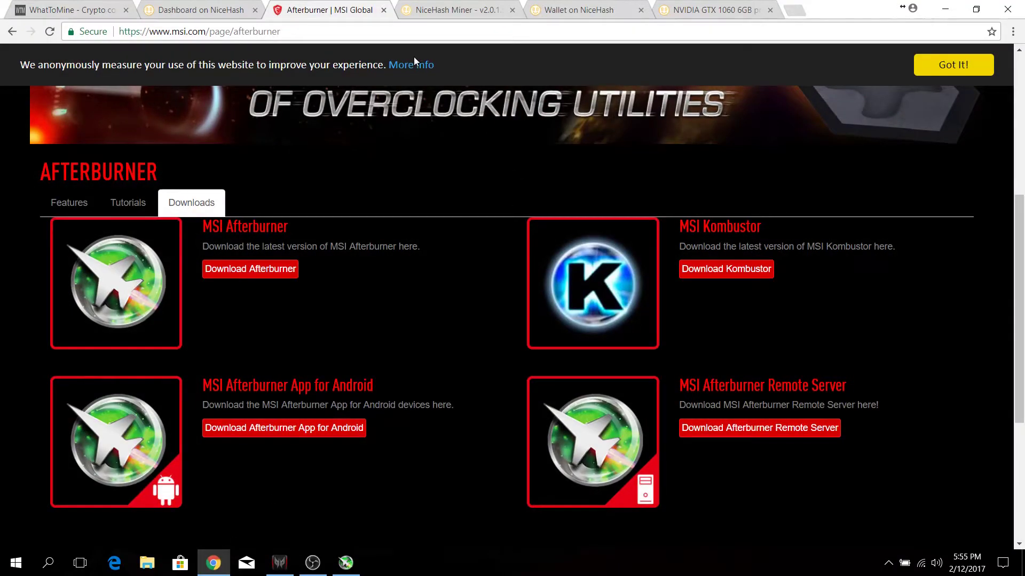
{"action": "left_click", "coordinate": [446, 7]}
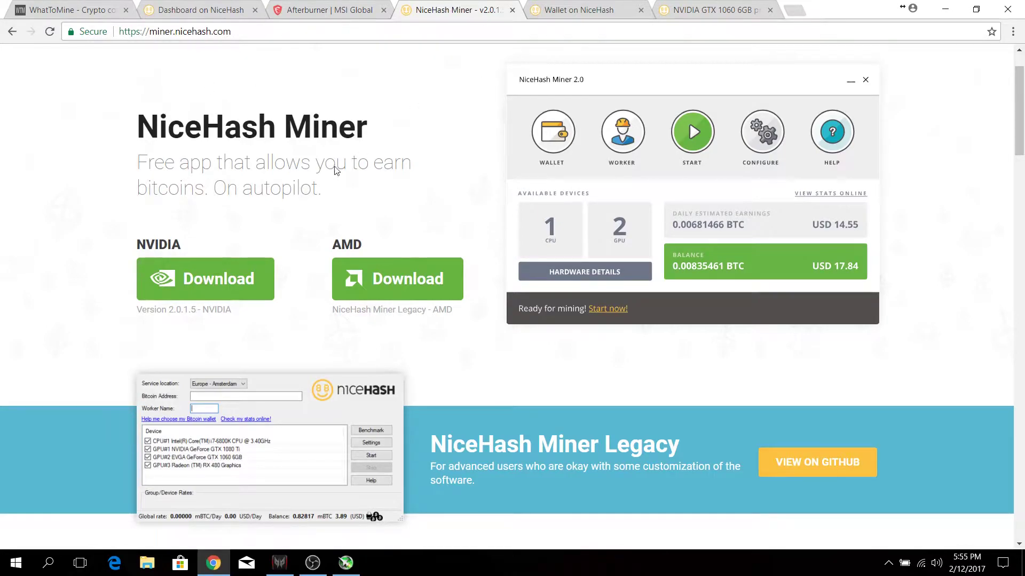
{"action": "left_click", "coordinate": [232, 34]}
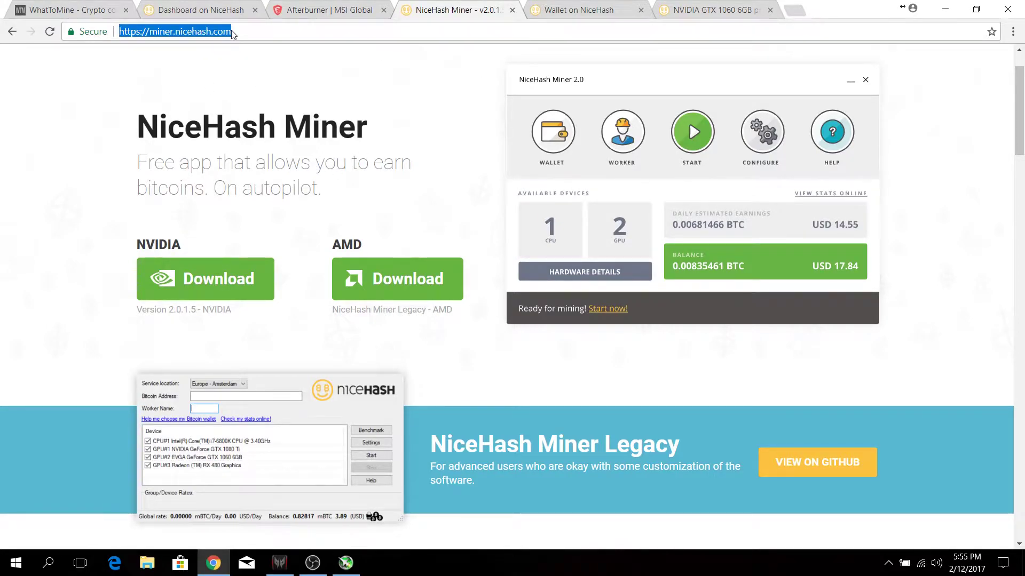
{"action": "type", "text": "nicehash miner"}
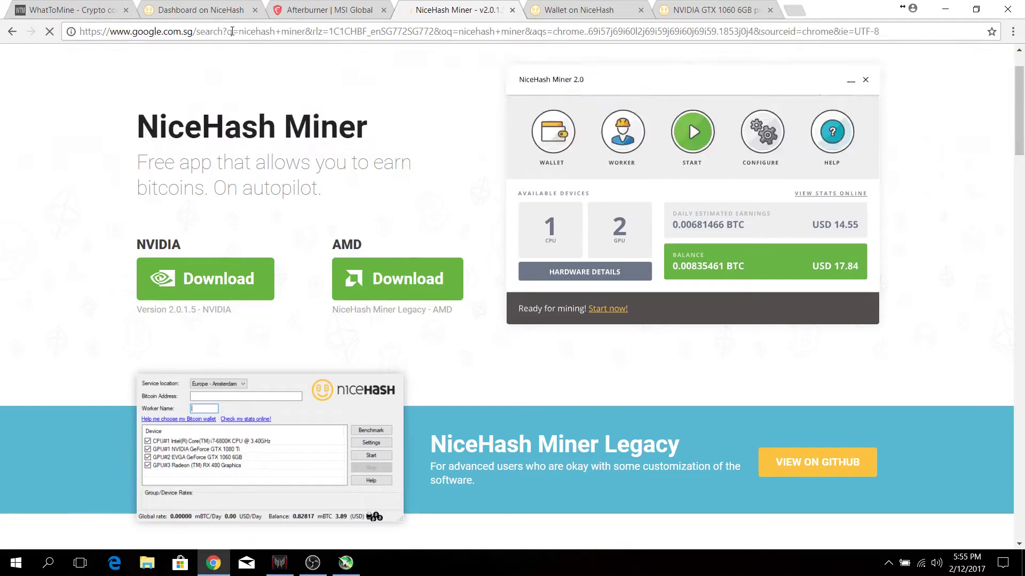
{"action": "key", "text": "Return"}
{"action": "left_click", "coordinate": [212, 169]}
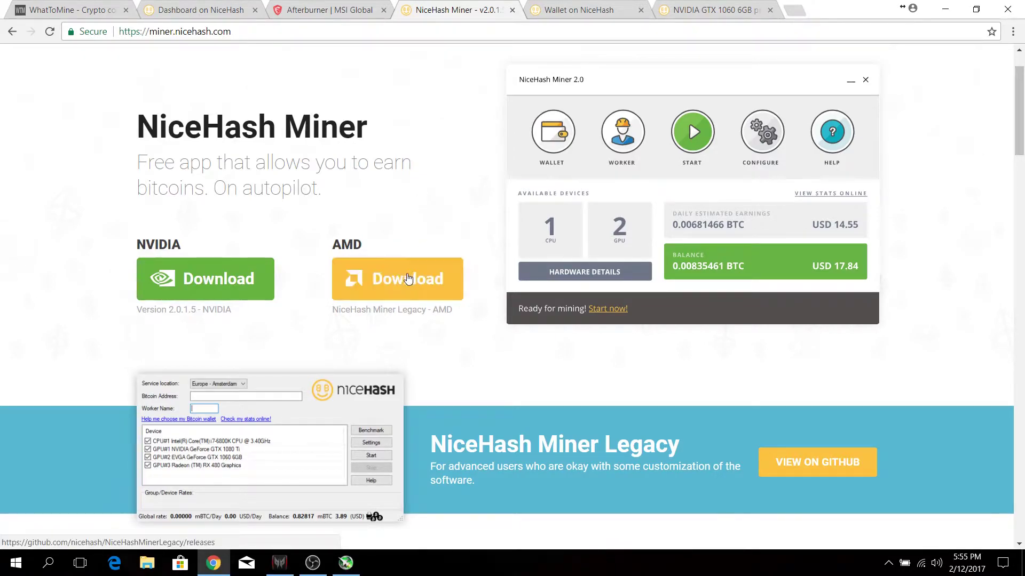
Step: Switch to the desktop, launch NiceHash Miner Legacy from its shortcut and stop the running mining
{"action": "left_click", "coordinate": [945, 8]}
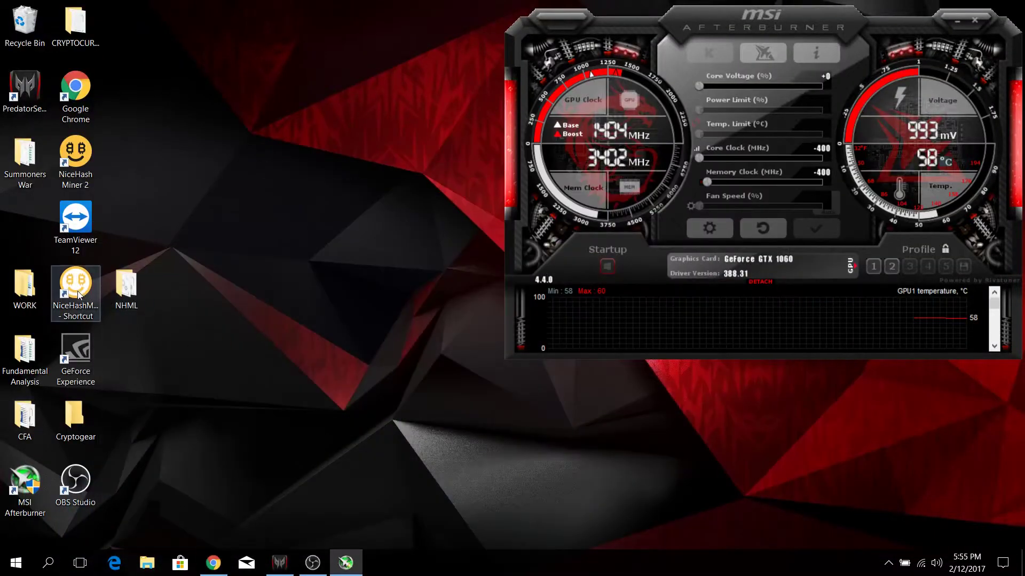
{"action": "left_click", "coordinate": [85, 300]}
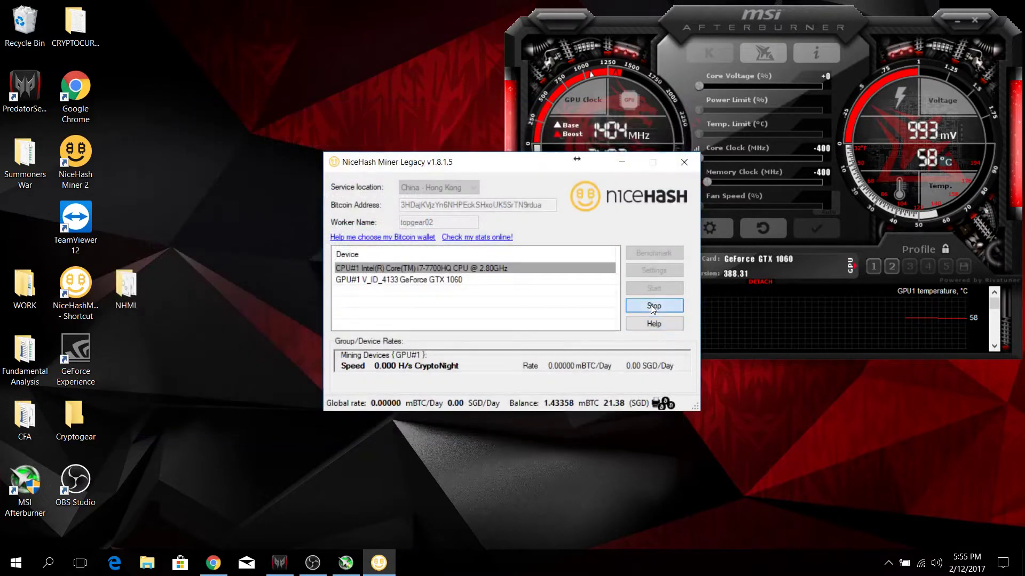
{"action": "left_click", "coordinate": [654, 306]}
Step: Move the miner window clear of MSI Afterburner and select the contents of its Bitcoin address field
{"action": "left_click_drag", "start_coordinate": [491, 166], "coordinate": [255, 289]}
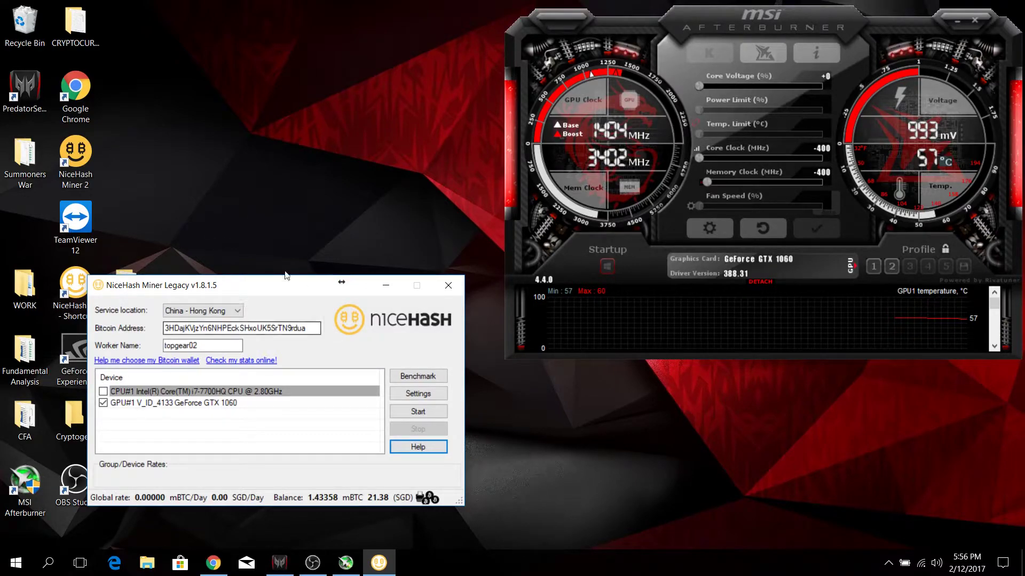
{"action": "left_click_drag", "start_coordinate": [292, 284], "coordinate": [306, 285]}
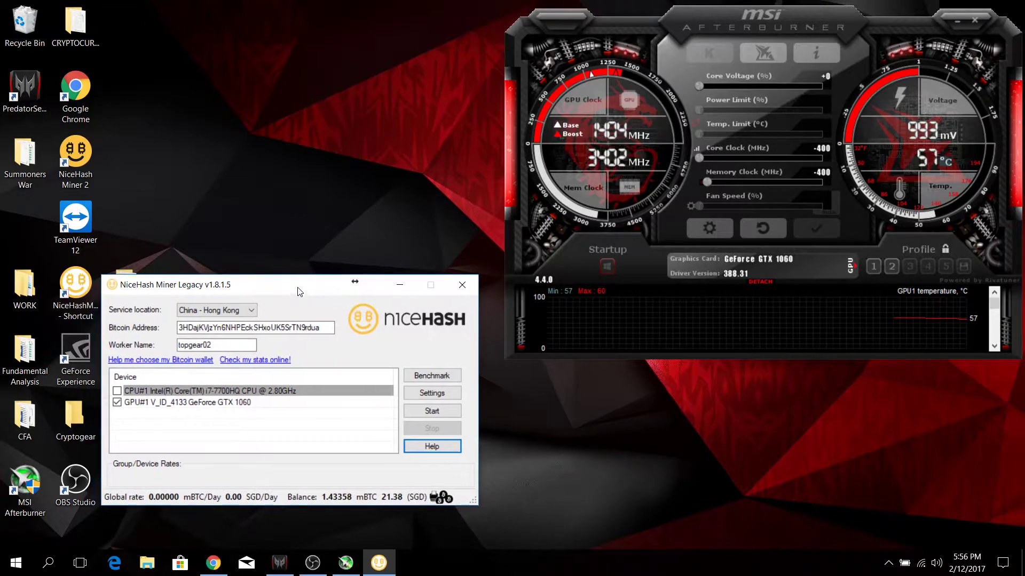
{"action": "double_click", "coordinate": [322, 328]}
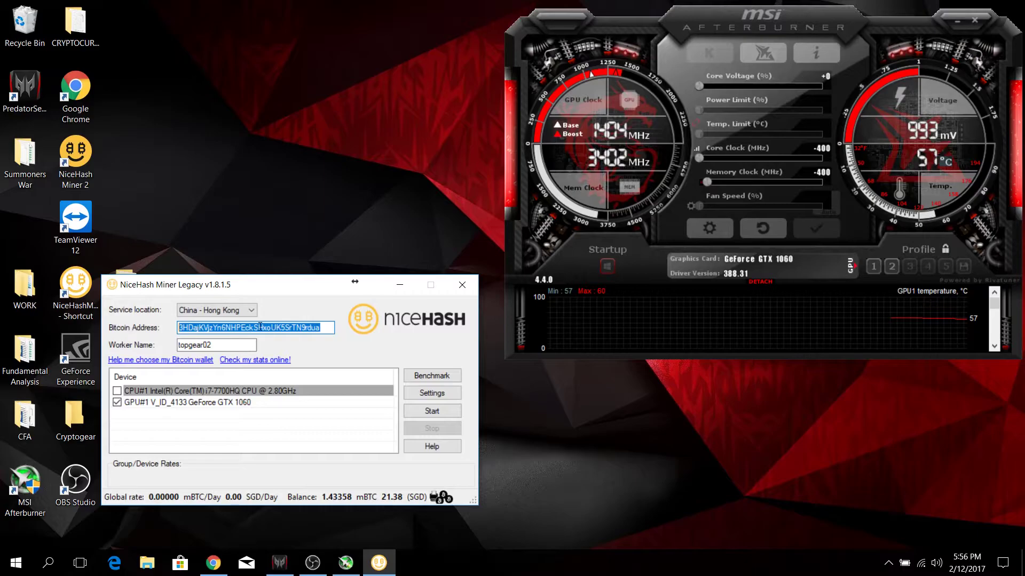
Step: Switch to the browser, search for "nicehash" in place of the wallet page and open the NiceHash home page
{"action": "left_click", "coordinate": [213, 562]}
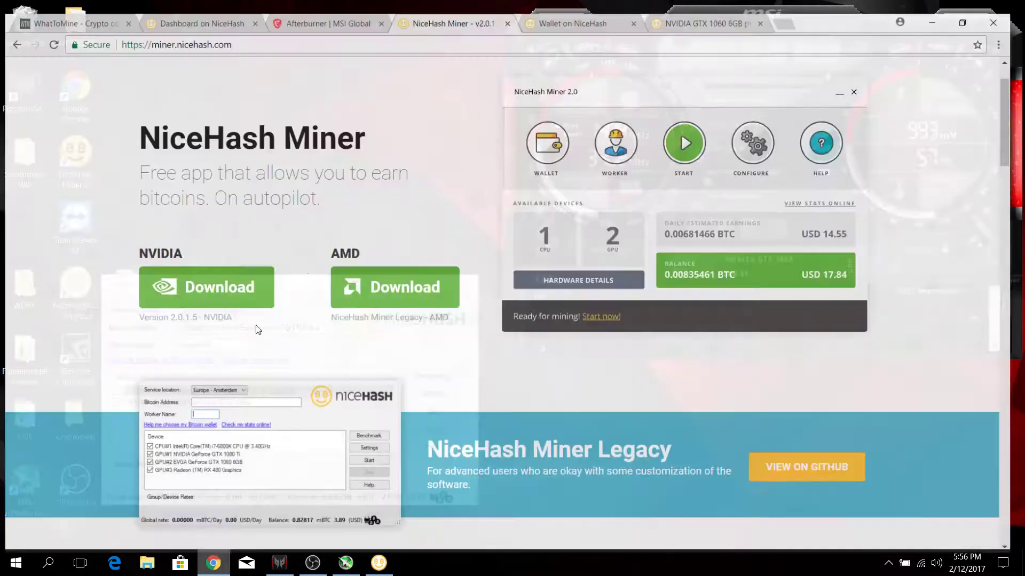
{"action": "left_click", "coordinate": [710, 11]}
{"action": "left_click", "coordinate": [579, 10]}
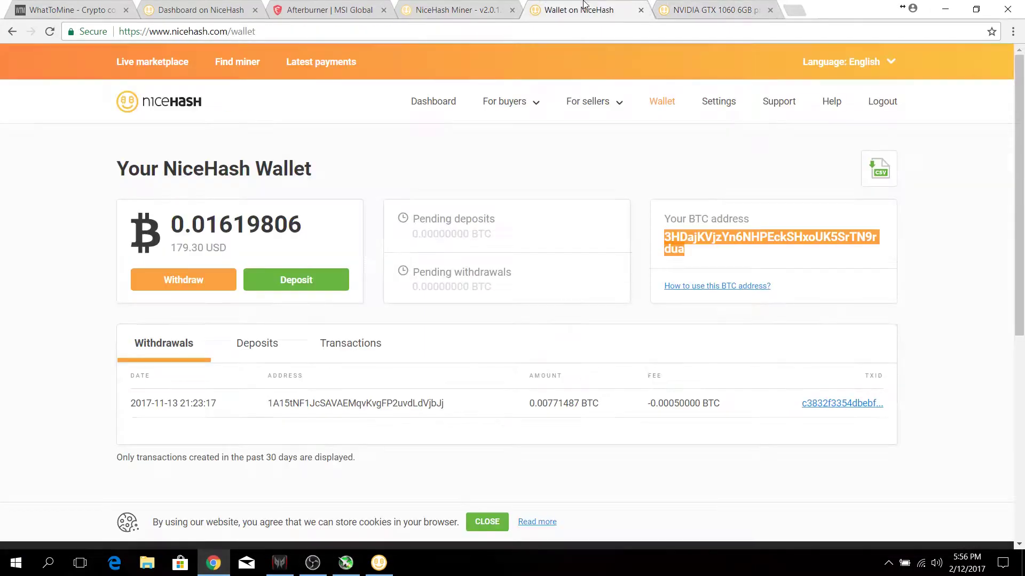
{"action": "left_click", "coordinate": [498, 32]}
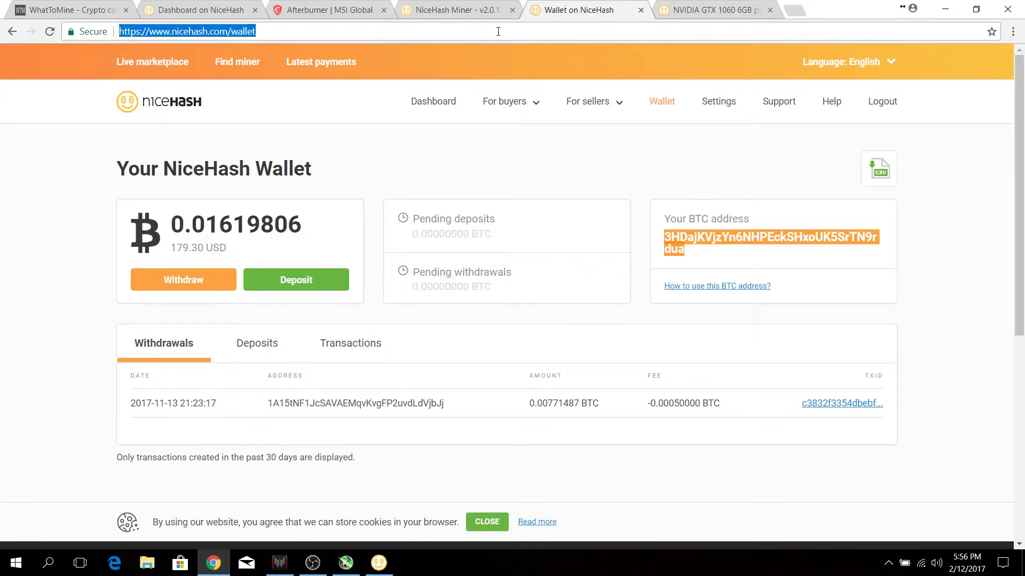
{"action": "type", "text": "nicehash"}
{"action": "key", "text": "Delete"}
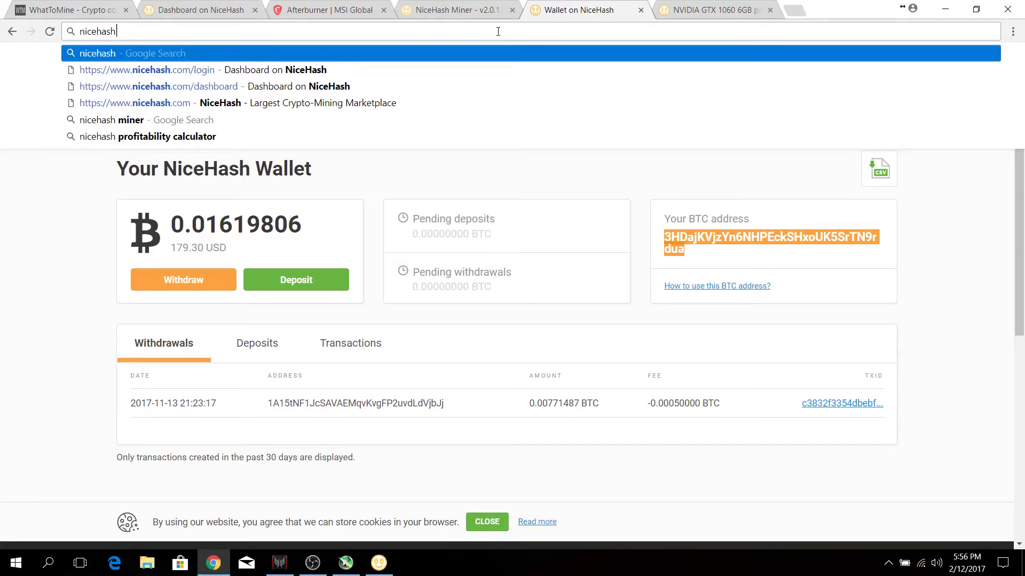
{"action": "key", "text": "Return"}
{"action": "left_click", "coordinate": [192, 168]}
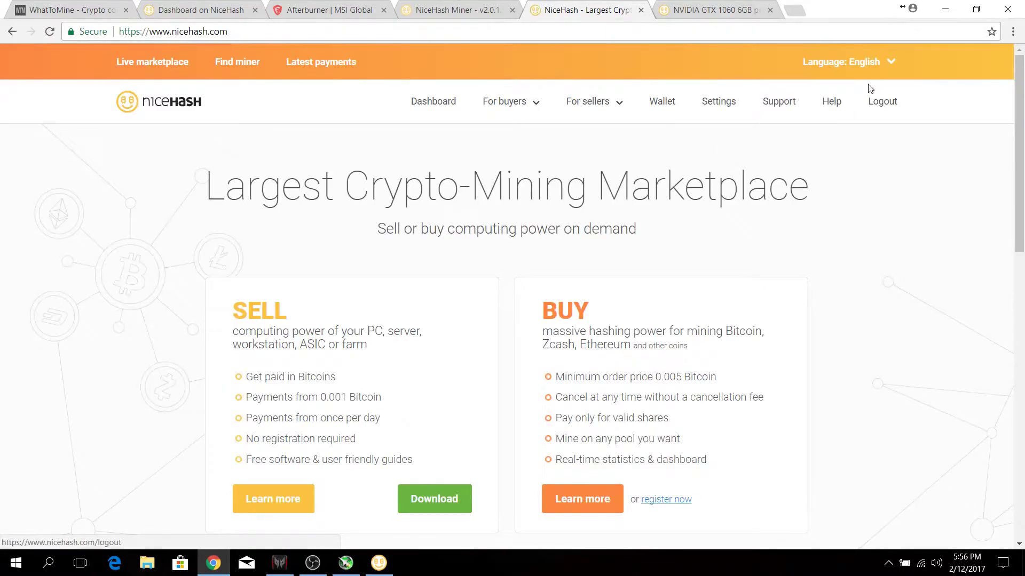
Step: Open the NiceHash dashboard, go to the wallet and copy the account's BTC address
{"action": "left_click", "coordinate": [430, 106]}
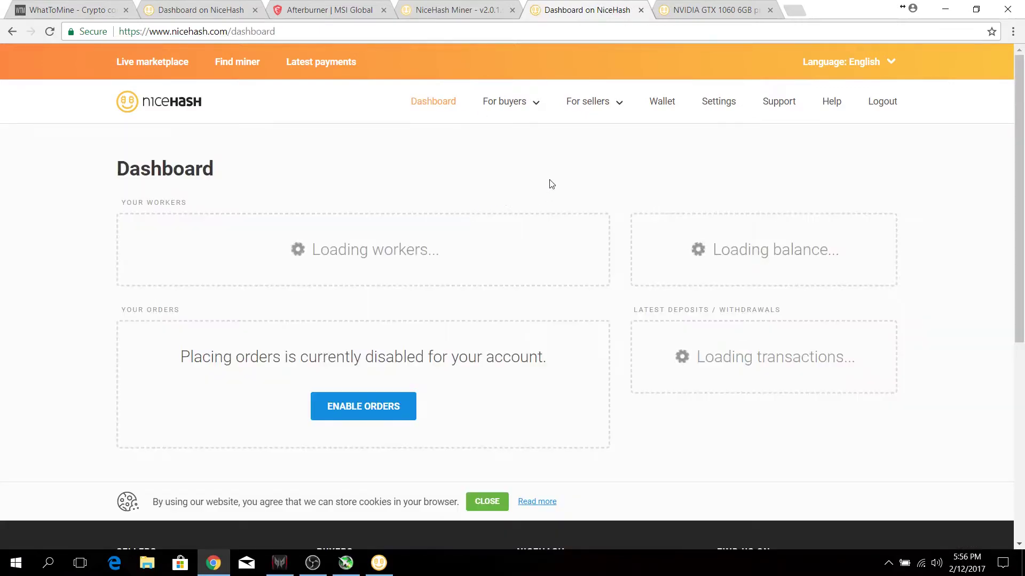
{"action": "left_click", "coordinate": [668, 105]}
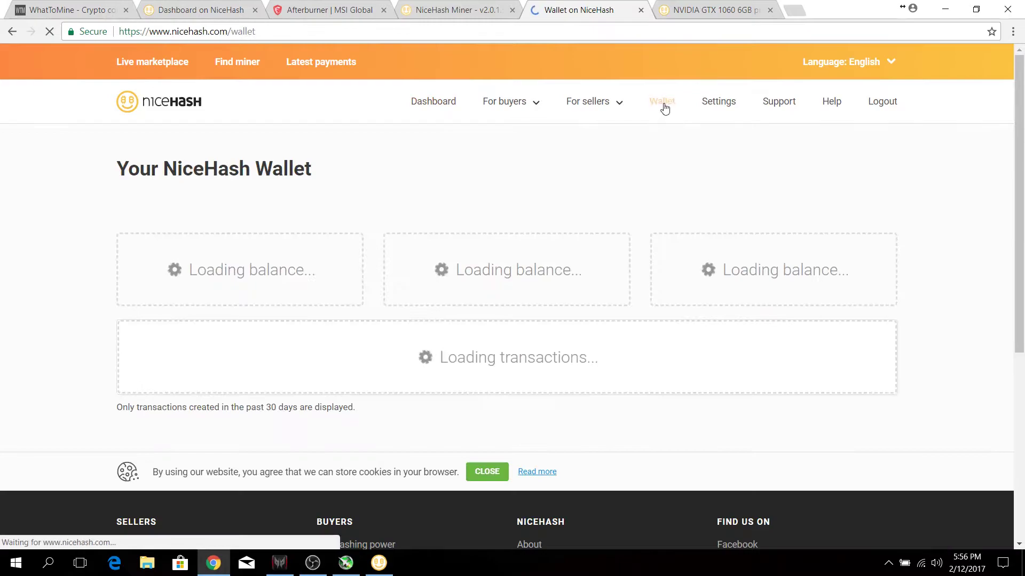
{"action": "left_click_drag", "start_coordinate": [685, 249], "coordinate": [666, 239]}
{"action": "key", "text": "ctrl+c"}
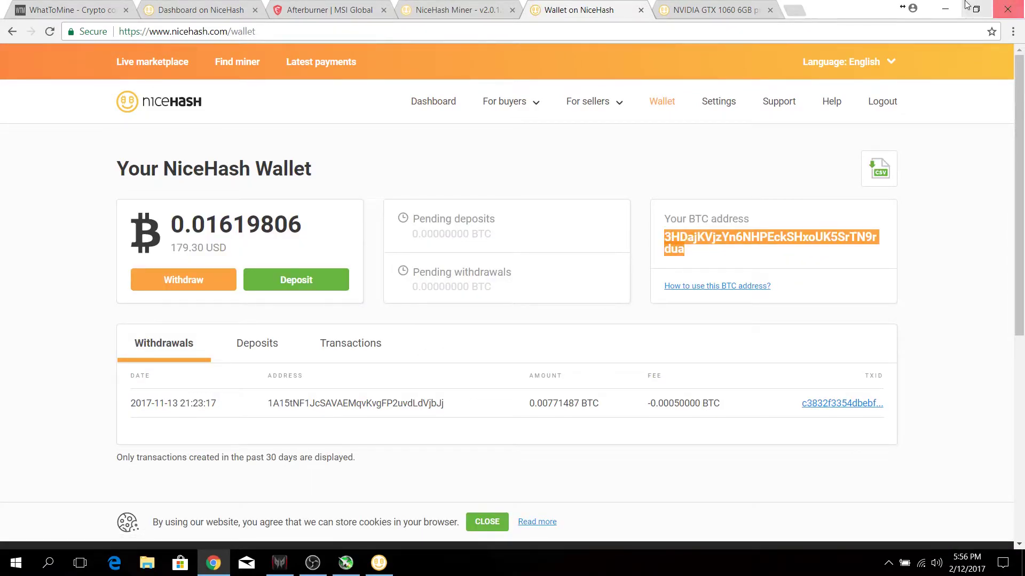
Step: Replace the Bitcoin address in NiceHash Miner Legacy with the copied wallet address and briefly recheck the wallet page
{"action": "left_click", "coordinate": [945, 10]}
{"action": "double_click", "coordinate": [291, 329]}
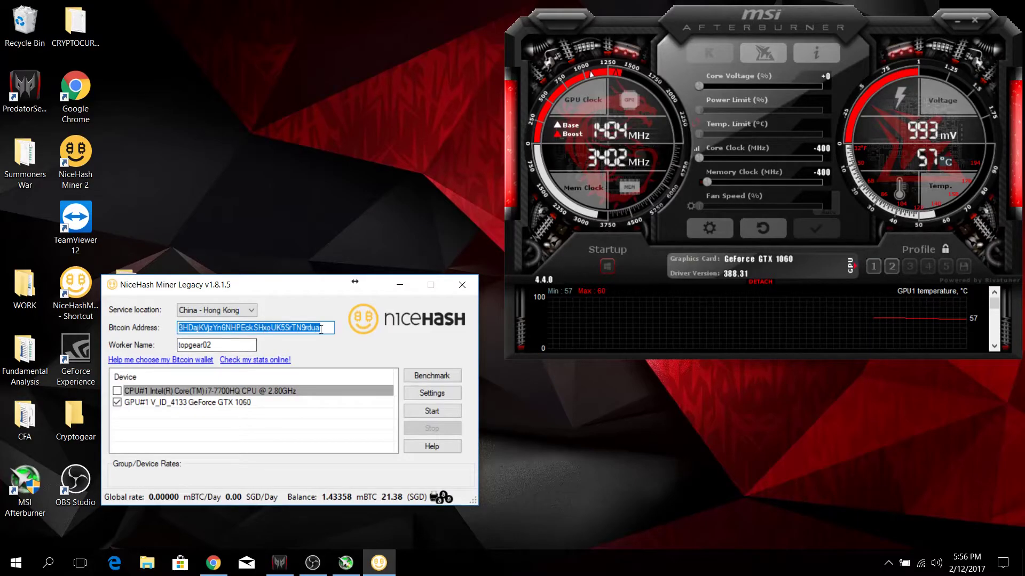
{"action": "key", "text": "ctrl+v"}
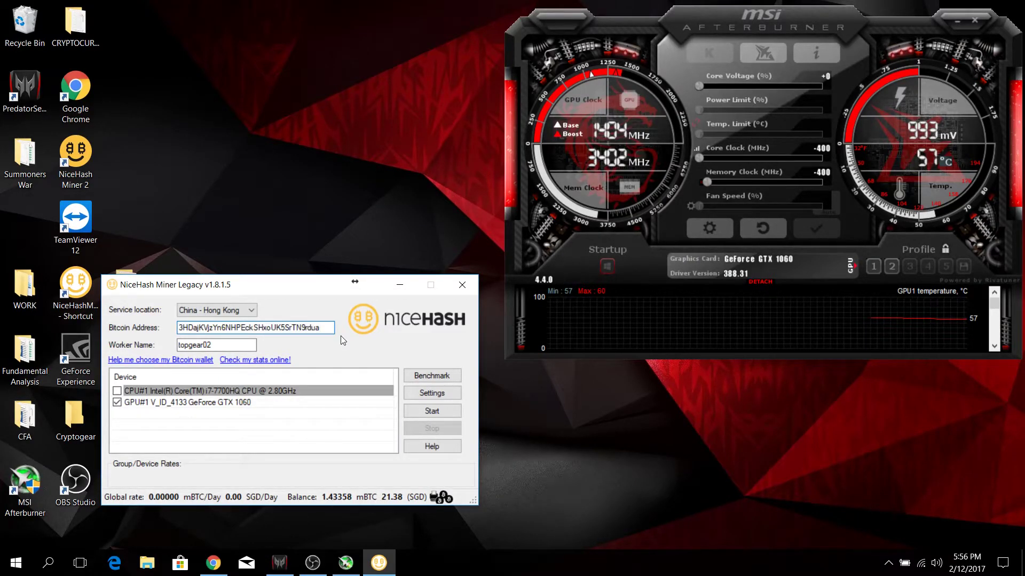
{"action": "left_click", "coordinate": [213, 562]}
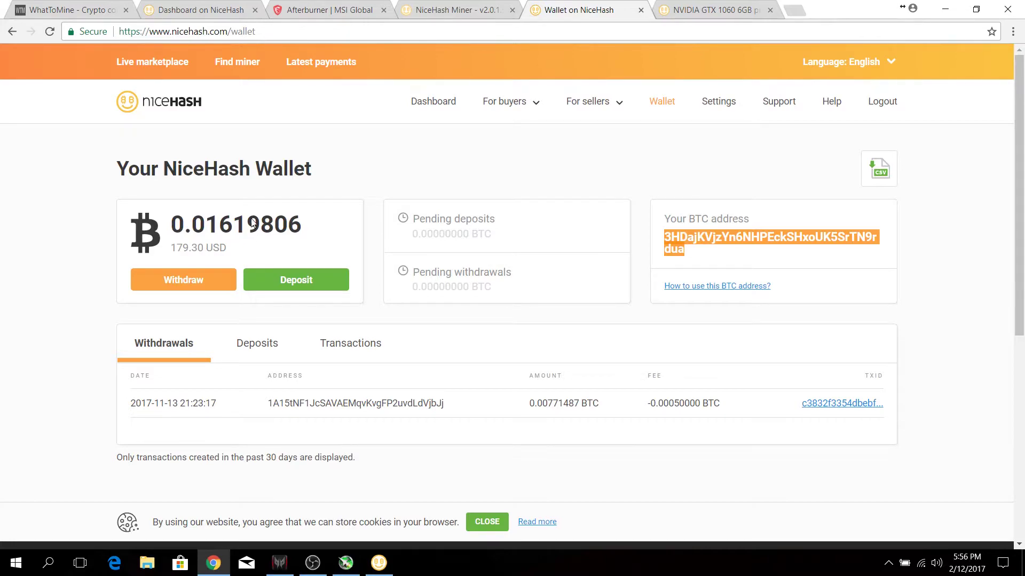
{"action": "left_click", "coordinate": [955, 6]}
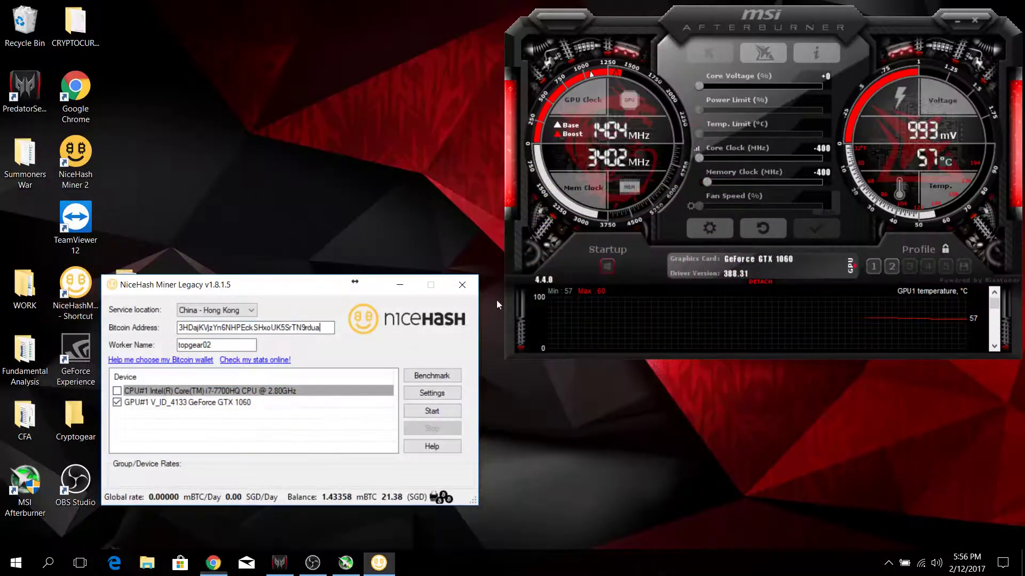
Step: Shift the miner window slightly and open its Benchmark window
{"action": "left_click_drag", "start_coordinate": [306, 291], "coordinate": [294, 295]}
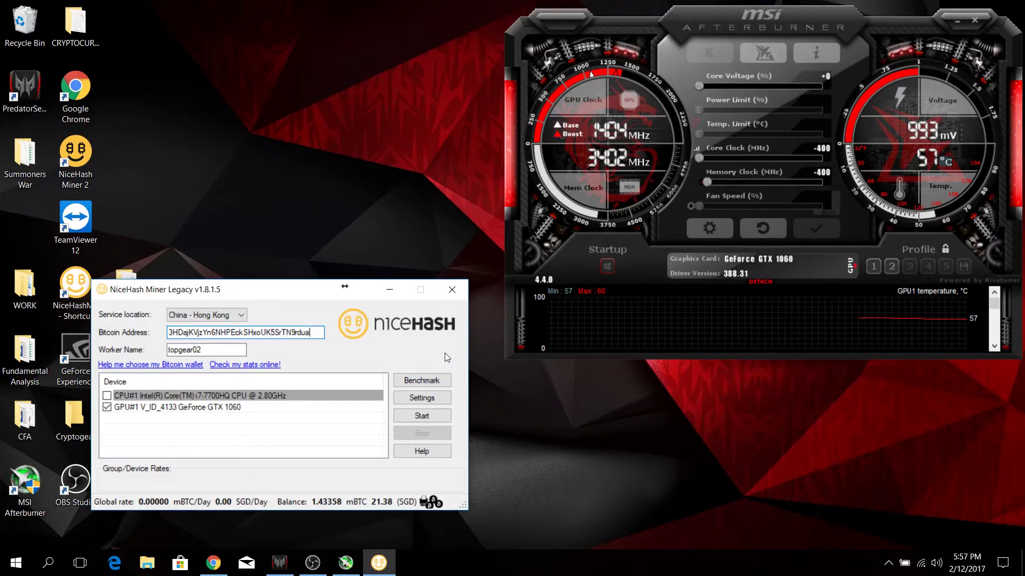
{"action": "left_click", "coordinate": [409, 380]}
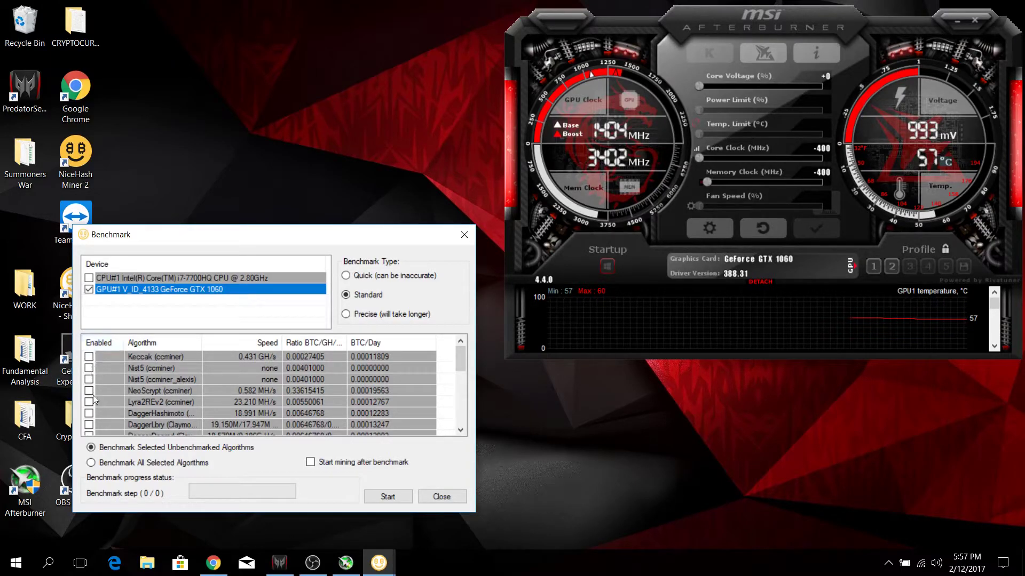
Step: Enable the Keccak, NeoScrypt and Lyra2REv2 ccminer algorithms for the GTX 1060, keeping both Nist5 entries disabled
{"action": "left_click", "coordinate": [89, 357]}
{"action": "left_click", "coordinate": [88, 367]}
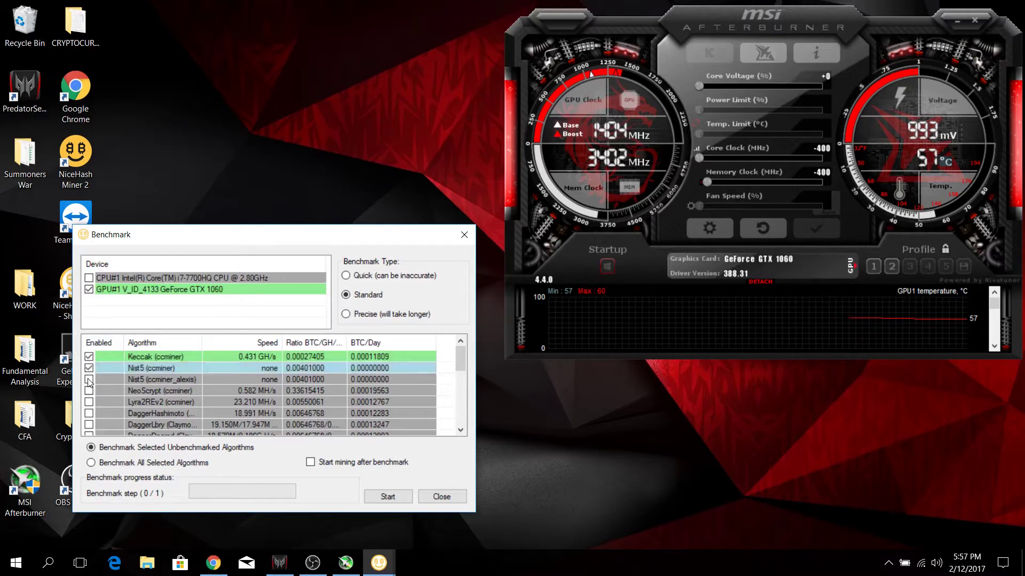
{"action": "left_click", "coordinate": [89, 368]}
{"action": "left_click", "coordinate": [88, 390]}
{"action": "left_click", "coordinate": [88, 402]}
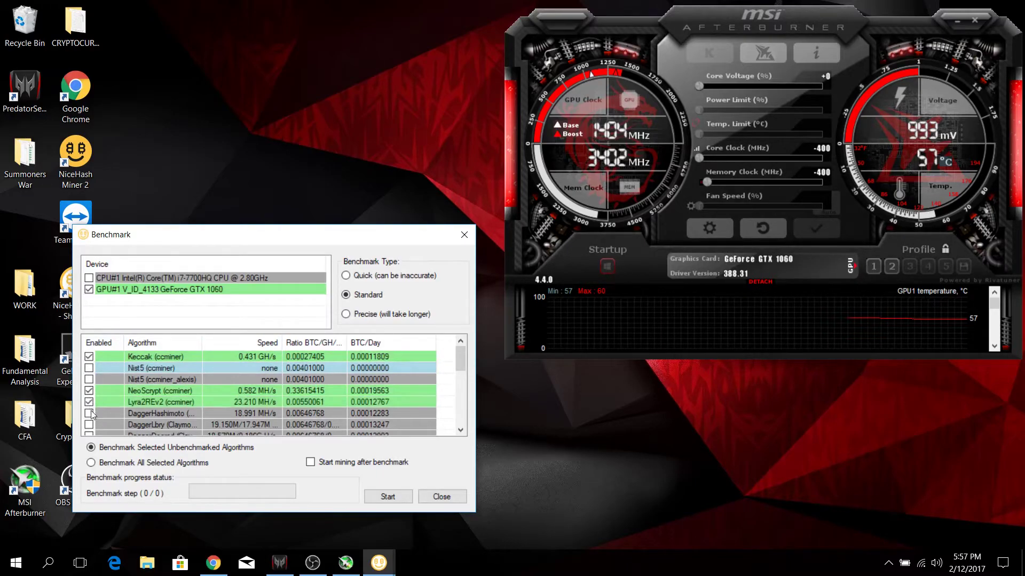
Step: Enable all the Dagger algorithms and Decred (ccminer) for the GTX 1060
{"action": "scroll", "coordinate": [96, 417], "scroll_direction": "down", "scroll_amount": 1}
{"action": "left_click", "coordinate": [88, 391]}
{"action": "left_click", "coordinate": [89, 402]}
{"action": "scroll", "coordinate": [90, 395], "scroll_direction": "down", "scroll_amount": 1}
{"action": "left_click", "coordinate": [89, 379]}
{"action": "left_click", "coordinate": [88, 391]}
{"action": "left_click", "coordinate": [89, 402]}
{"action": "left_click", "coordinate": [89, 413]}
Step: Enable the remaining GTX 1060 algorithms in the benchmark list, from CryptoNight through Skunk (ccminer)
{"action": "scroll", "coordinate": [90, 384], "scroll_direction": "down", "scroll_amount": 2}
{"action": "left_click", "coordinate": [89, 379]}
{"action": "left_click", "coordinate": [88, 391]}
{"action": "left_click", "coordinate": [89, 402]}
{"action": "scroll", "coordinate": [91, 398], "scroll_direction": "down", "scroll_amount": 1}
{"action": "left_click", "coordinate": [88, 379]}
{"action": "left_click", "coordinate": [89, 390]}
{"action": "left_click", "coordinate": [89, 402]}
{"action": "left_click", "coordinate": [89, 413]}
{"action": "left_click", "coordinate": [89, 424]}
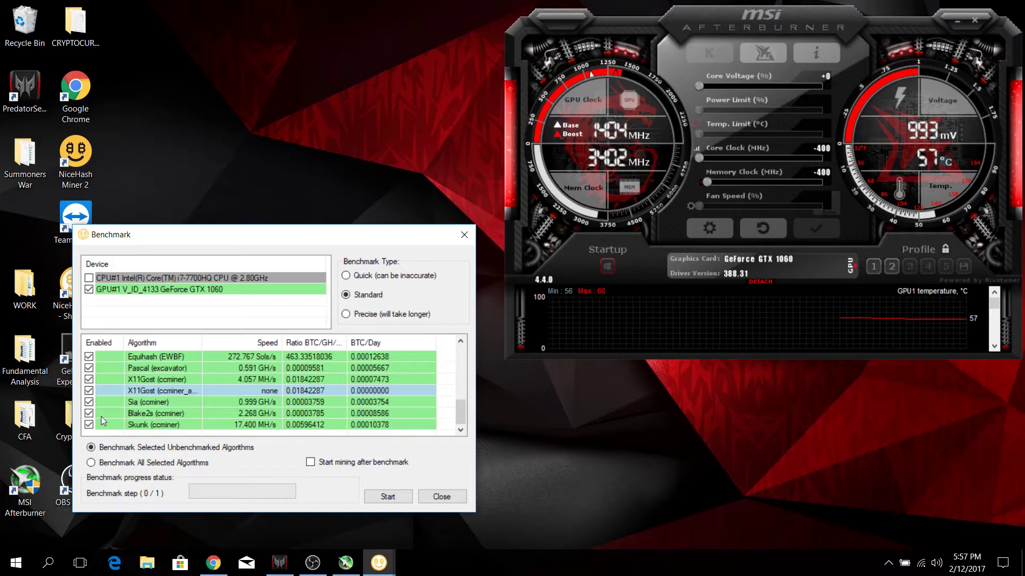
Step: Compare the speed, ratio and BTC/Day figures of the GTX 1060's algorithms, including NeoScrypt and DaggerHashimoto
{"action": "scroll", "coordinate": [296, 389], "scroll_direction": "up", "scroll_amount": 3}
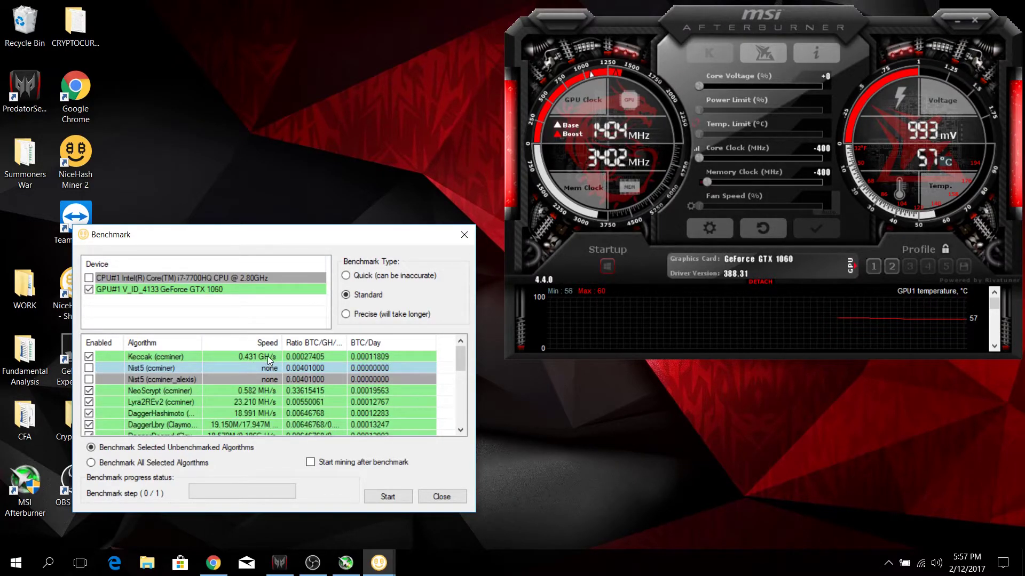
{"action": "scroll", "coordinate": [251, 369], "scroll_direction": "down", "scroll_amount": 2}
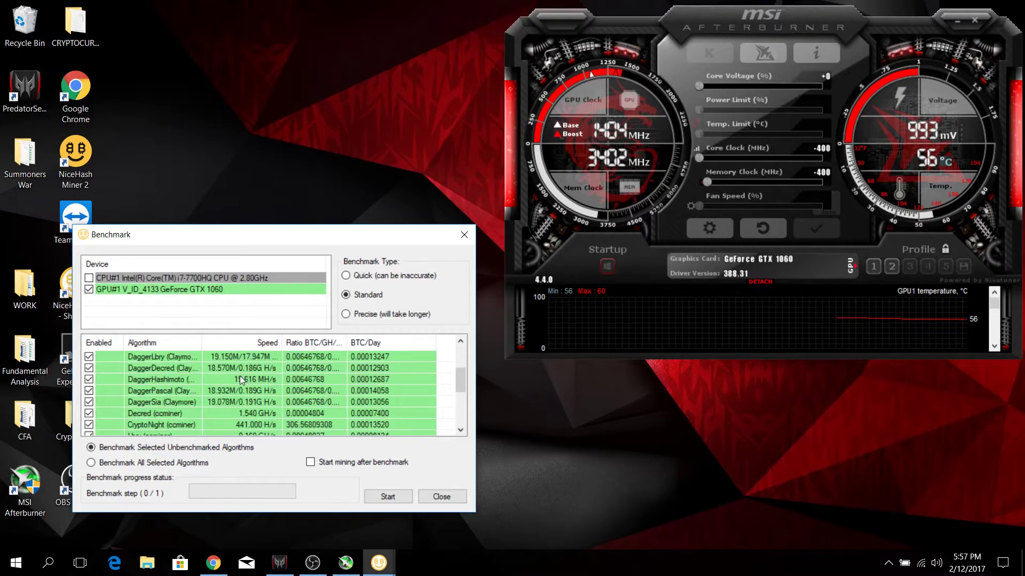
{"action": "scroll", "coordinate": [240, 376], "scroll_direction": "up", "scroll_amount": 2}
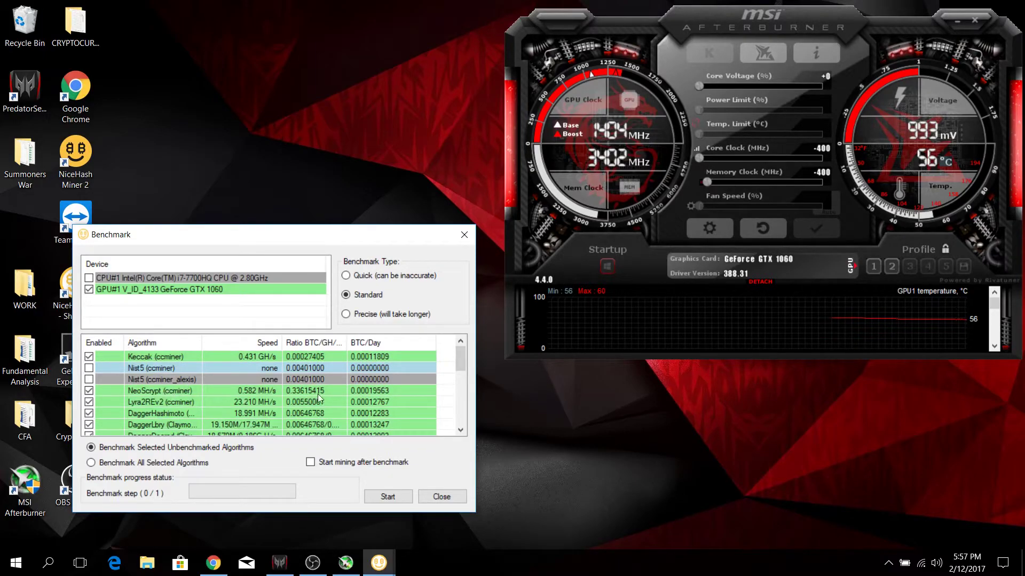
{"action": "left_click", "coordinate": [369, 390]}
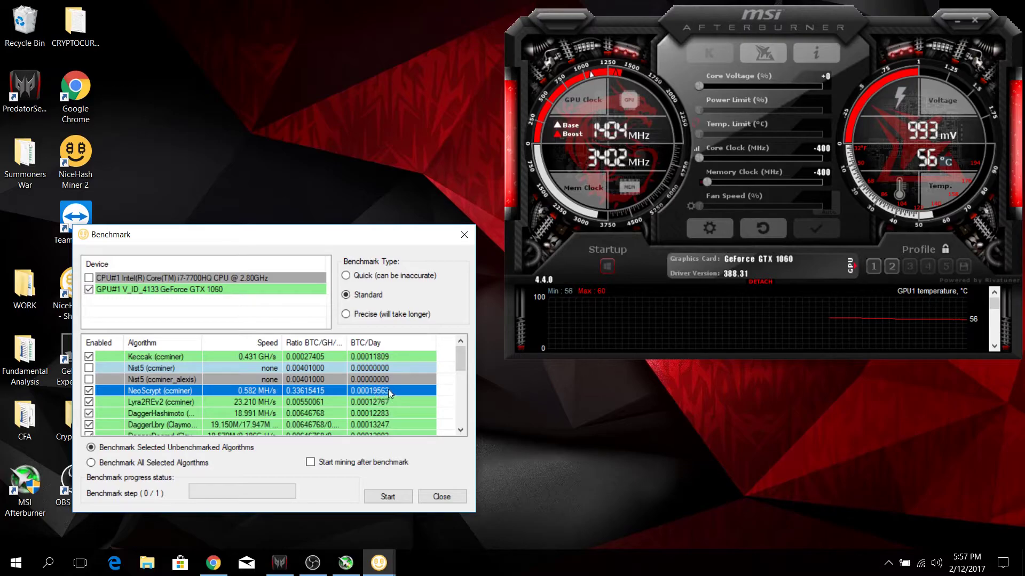
{"action": "scroll", "coordinate": [388, 389], "scroll_direction": "down", "scroll_amount": 1}
{"action": "left_click", "coordinate": [194, 370]}
{"action": "left_click", "coordinate": [189, 380]}
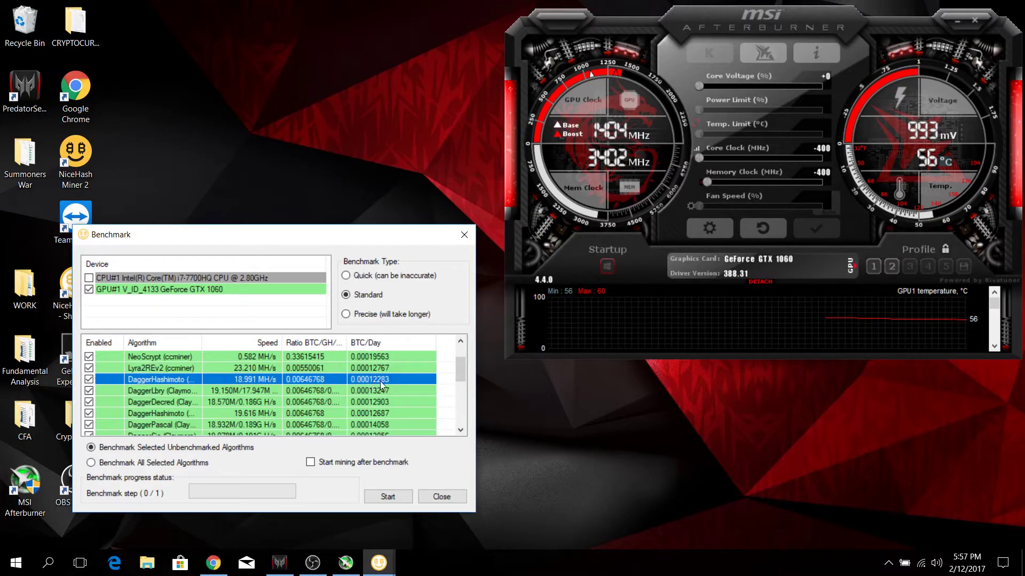
{"action": "scroll", "coordinate": [392, 374], "scroll_direction": "down", "scroll_amount": 2}
{"action": "scroll", "coordinate": [397, 373], "scroll_direction": "up", "scroll_amount": 3}
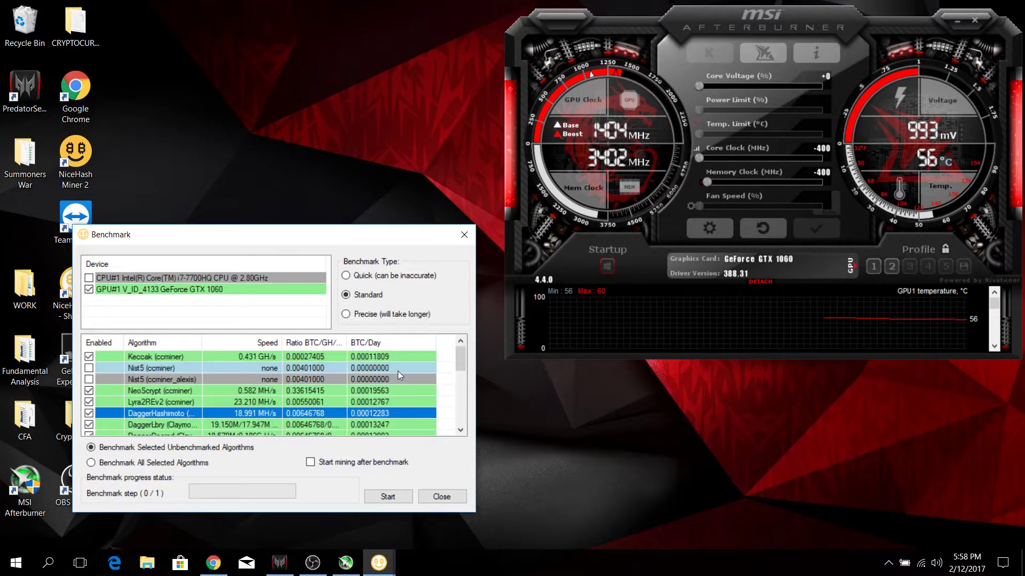
{"action": "scroll", "coordinate": [393, 363], "scroll_direction": "down", "scroll_amount": 2}
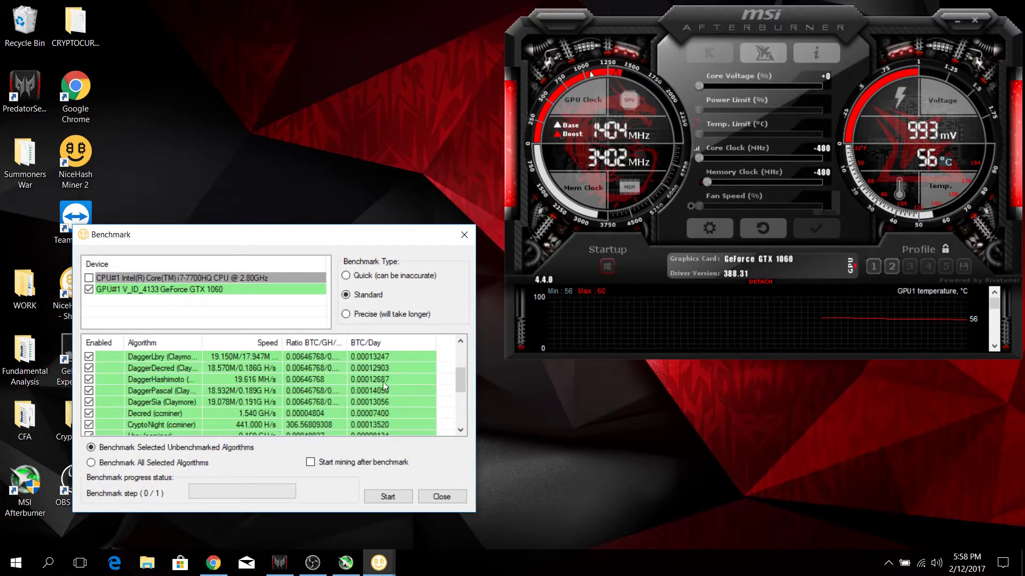
{"action": "scroll", "coordinate": [401, 374], "scroll_direction": "up", "scroll_amount": 2}
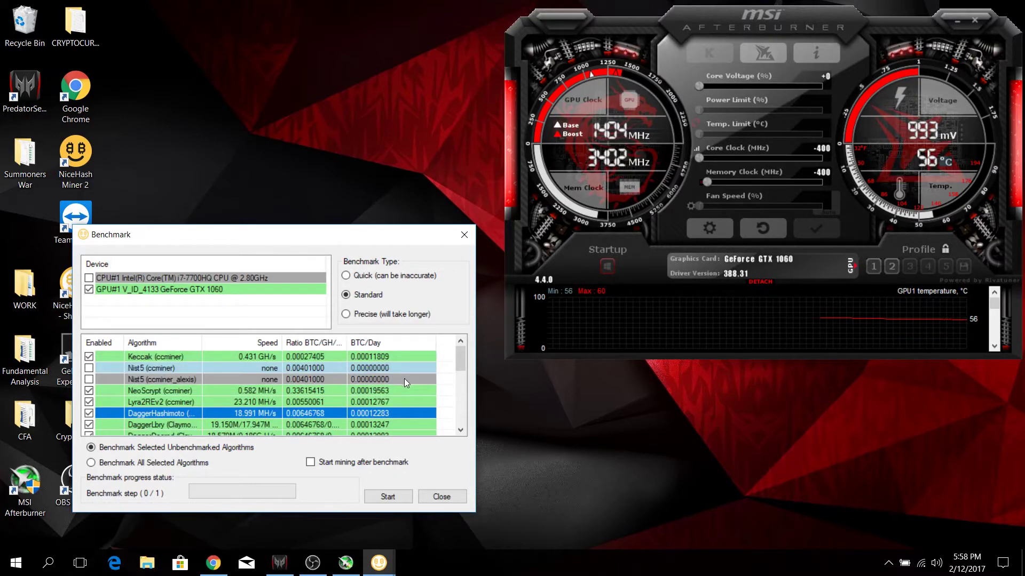
Step: Close the Benchmark window and try to start mining on the GTX 1060 without benchmarking
{"action": "left_click", "coordinate": [436, 494]}
{"action": "left_click", "coordinate": [194, 408]}
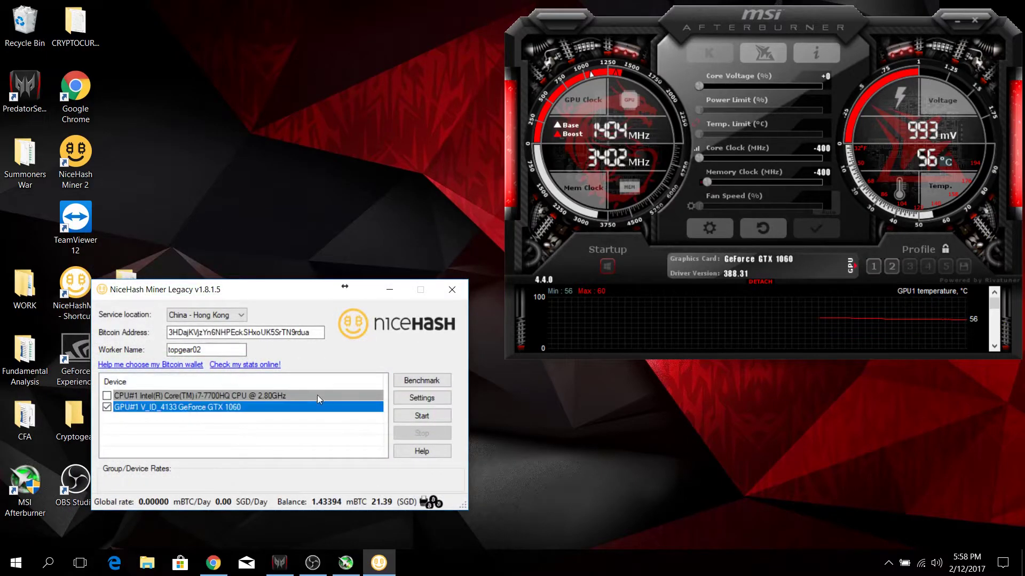
{"action": "left_click", "coordinate": [420, 418]}
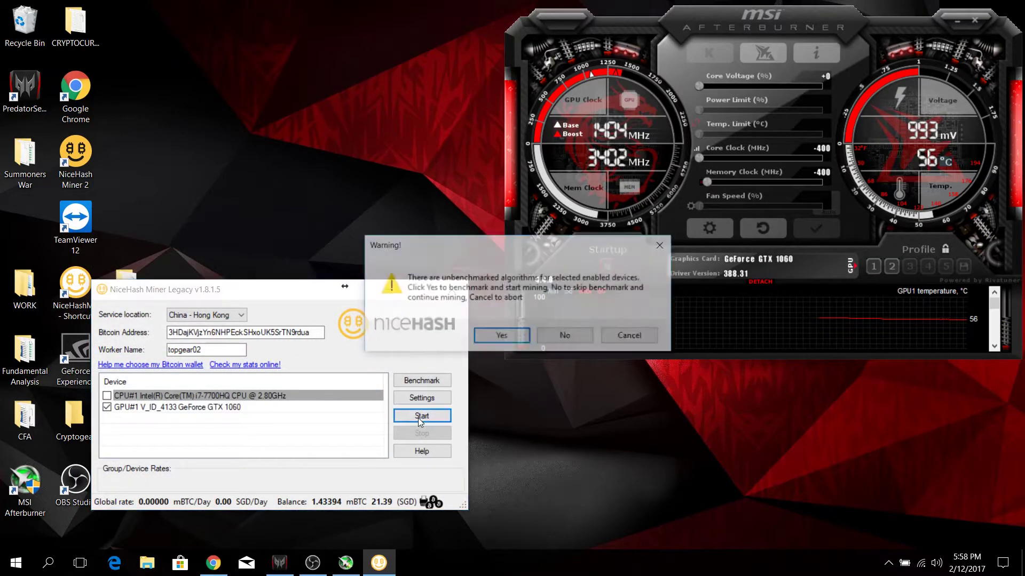
{"action": "left_click", "coordinate": [584, 336]}
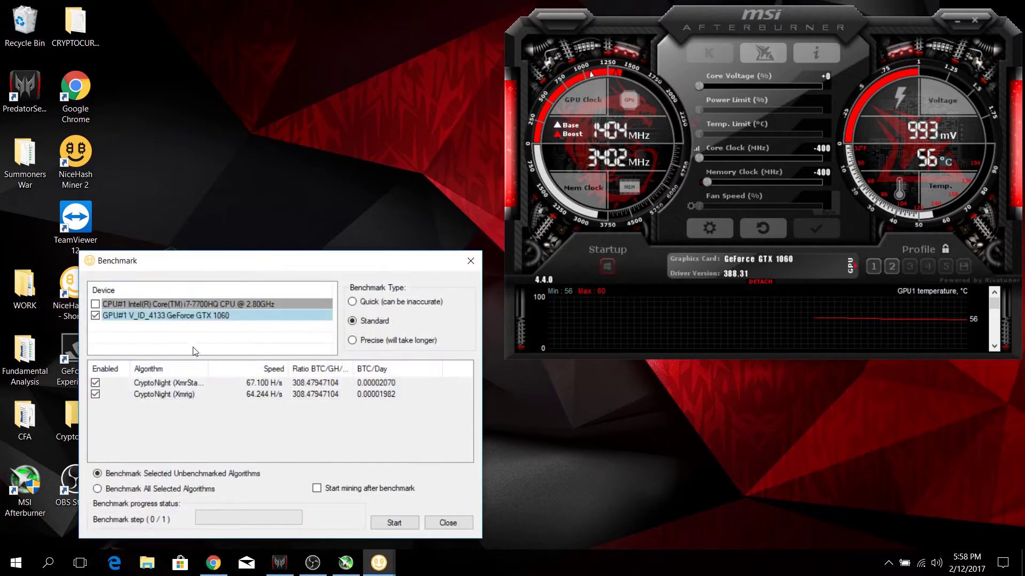
Step: Disable the unbenchmarked X11Gost algorithm for the GTX 1060 and close the Benchmark window
{"action": "left_click", "coordinate": [194, 317]}
{"action": "scroll", "coordinate": [152, 407], "scroll_direction": "down", "scroll_amount": 6}
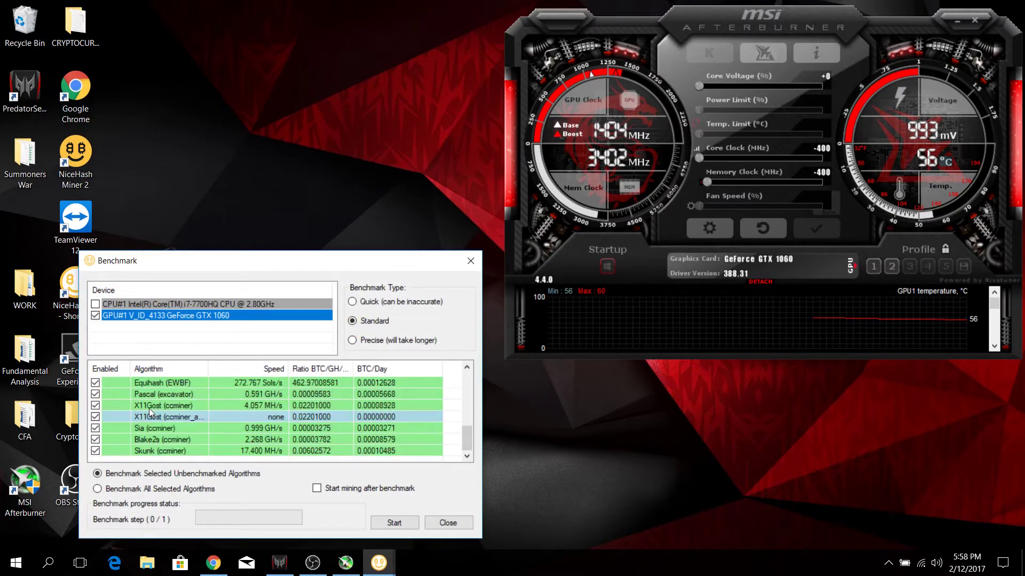
{"action": "left_click", "coordinate": [94, 416]}
{"action": "left_click", "coordinate": [435, 517]}
Step: Start a mining run, move its ccminer console clear of the miner controls, and stop the run
{"action": "left_click", "coordinate": [425, 416]}
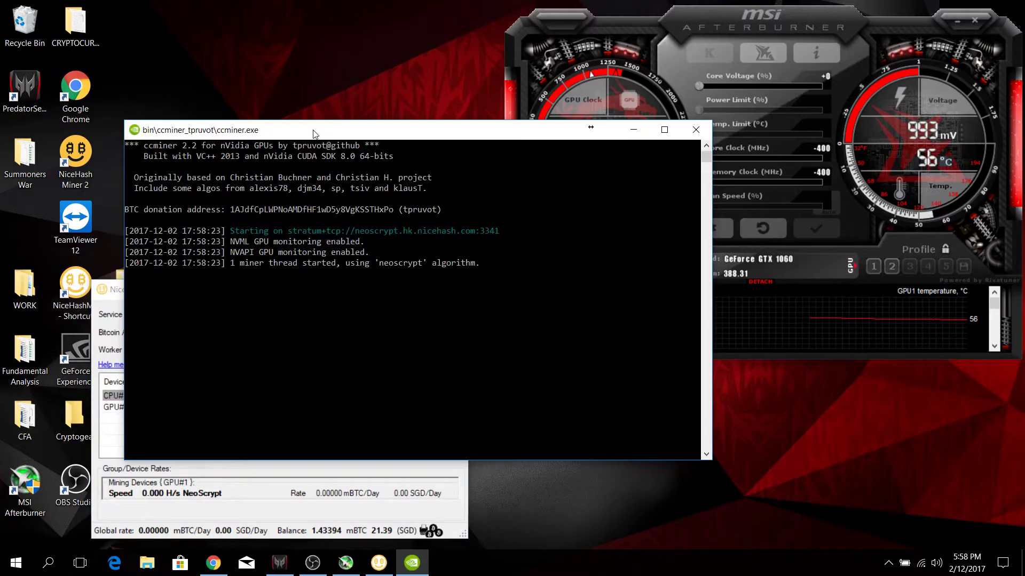
{"action": "left_click_drag", "start_coordinate": [310, 130], "coordinate": [195, 22]}
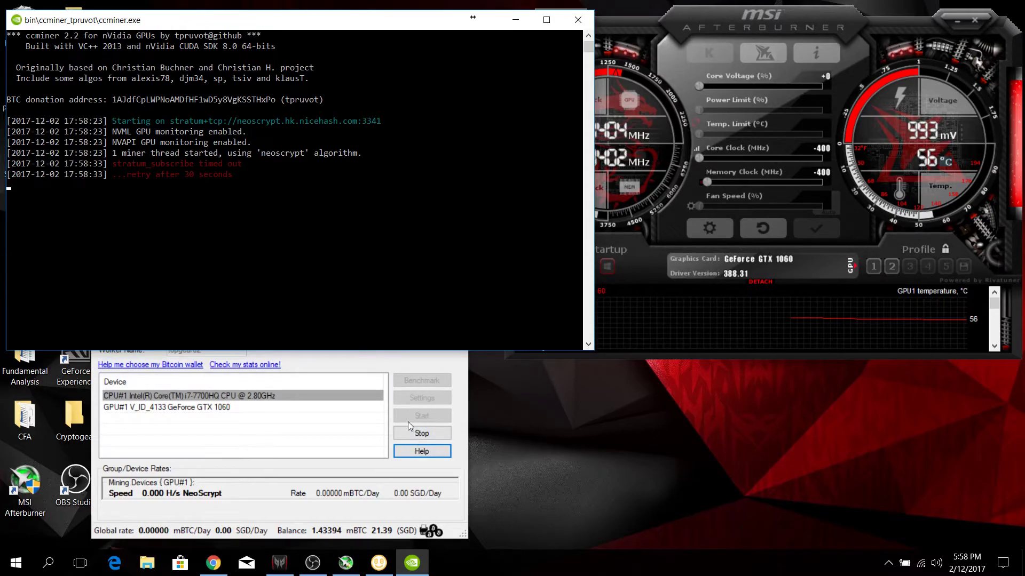
{"action": "left_click", "coordinate": [435, 432]}
Step: Disable the NeoScrypt algorithm for the GTX 1060 in the Devices/Algorithms settings and save the settings
{"action": "left_click", "coordinate": [411, 398]}
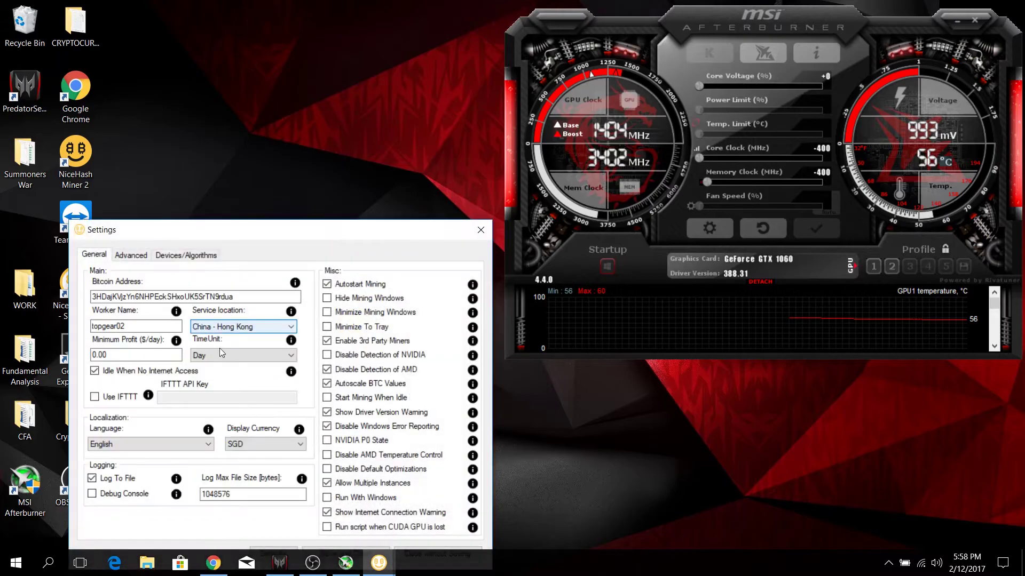
{"action": "left_click", "coordinate": [186, 255]}
{"action": "left_click_drag", "start_coordinate": [232, 233], "coordinate": [239, 182]}
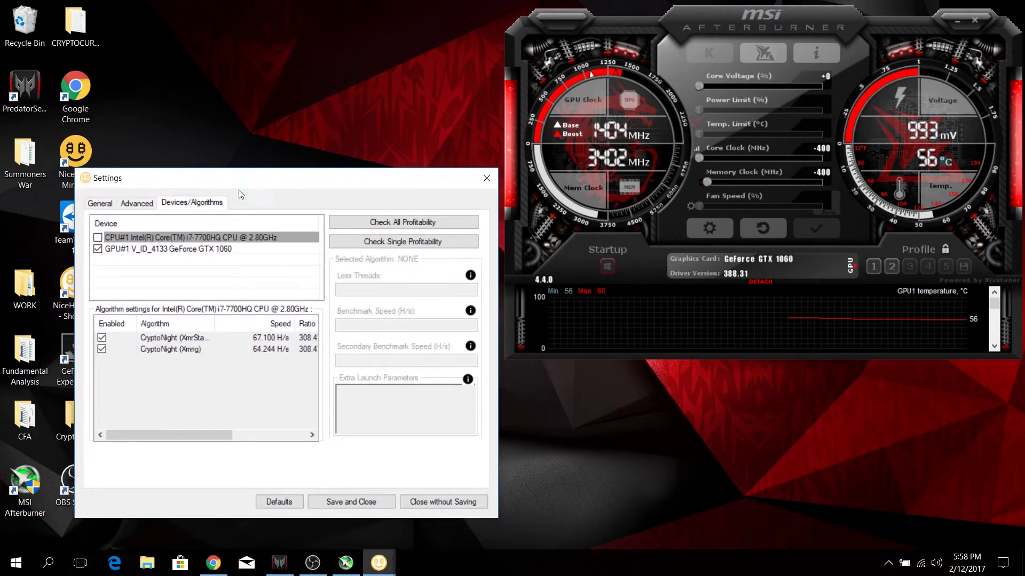
{"action": "left_click", "coordinate": [138, 249]}
{"action": "left_click", "coordinate": [102, 372]}
{"action": "left_click", "coordinate": [366, 504]}
{"action": "left_click", "coordinate": [533, 327]}
Step: Start mining again and shift the EthDcrMiner64 console slightly toward the screen's upper-left corner
{"action": "left_click", "coordinate": [421, 415]}
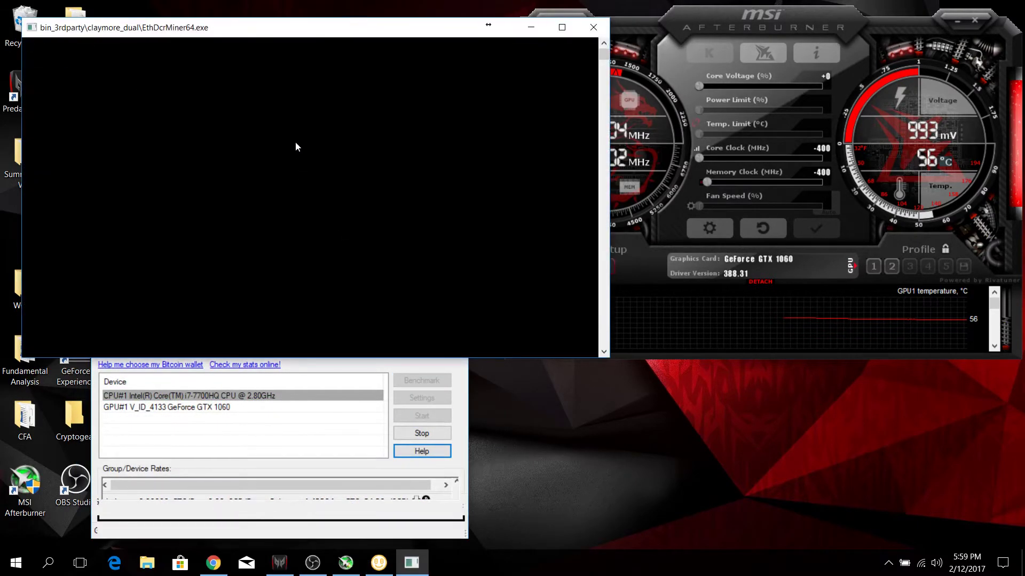
{"action": "left_click_drag", "start_coordinate": [289, 32], "coordinate": [270, 30]}
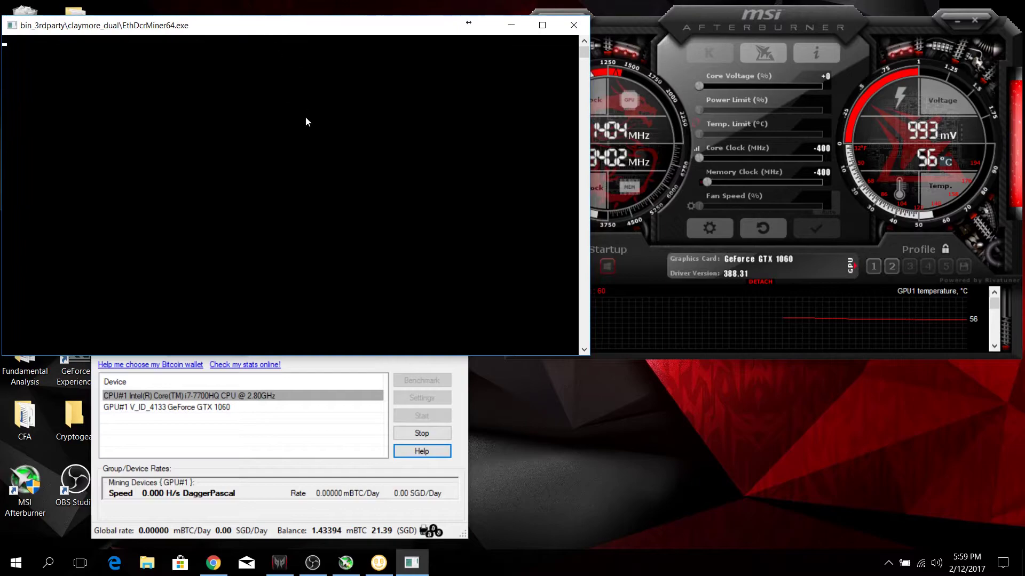